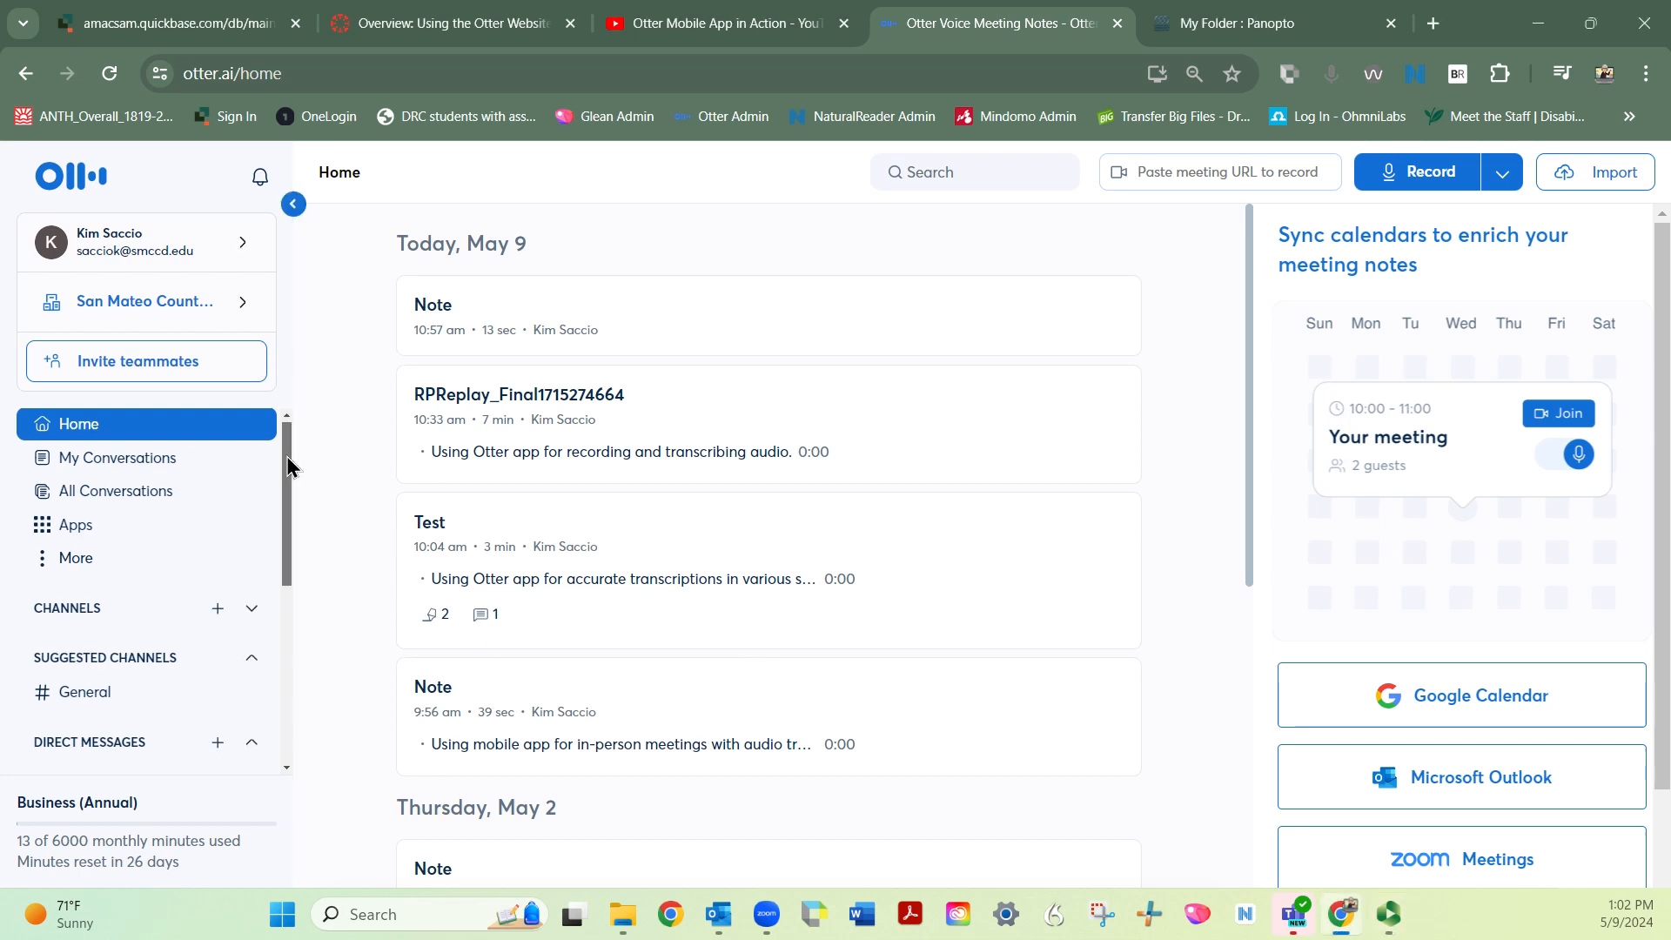
# Step: View the conversations stored in the CSUN 2023 folder and return to the home feed
pyautogui.moveTo(286, 456); pyautogui.dragTo(274, 601)
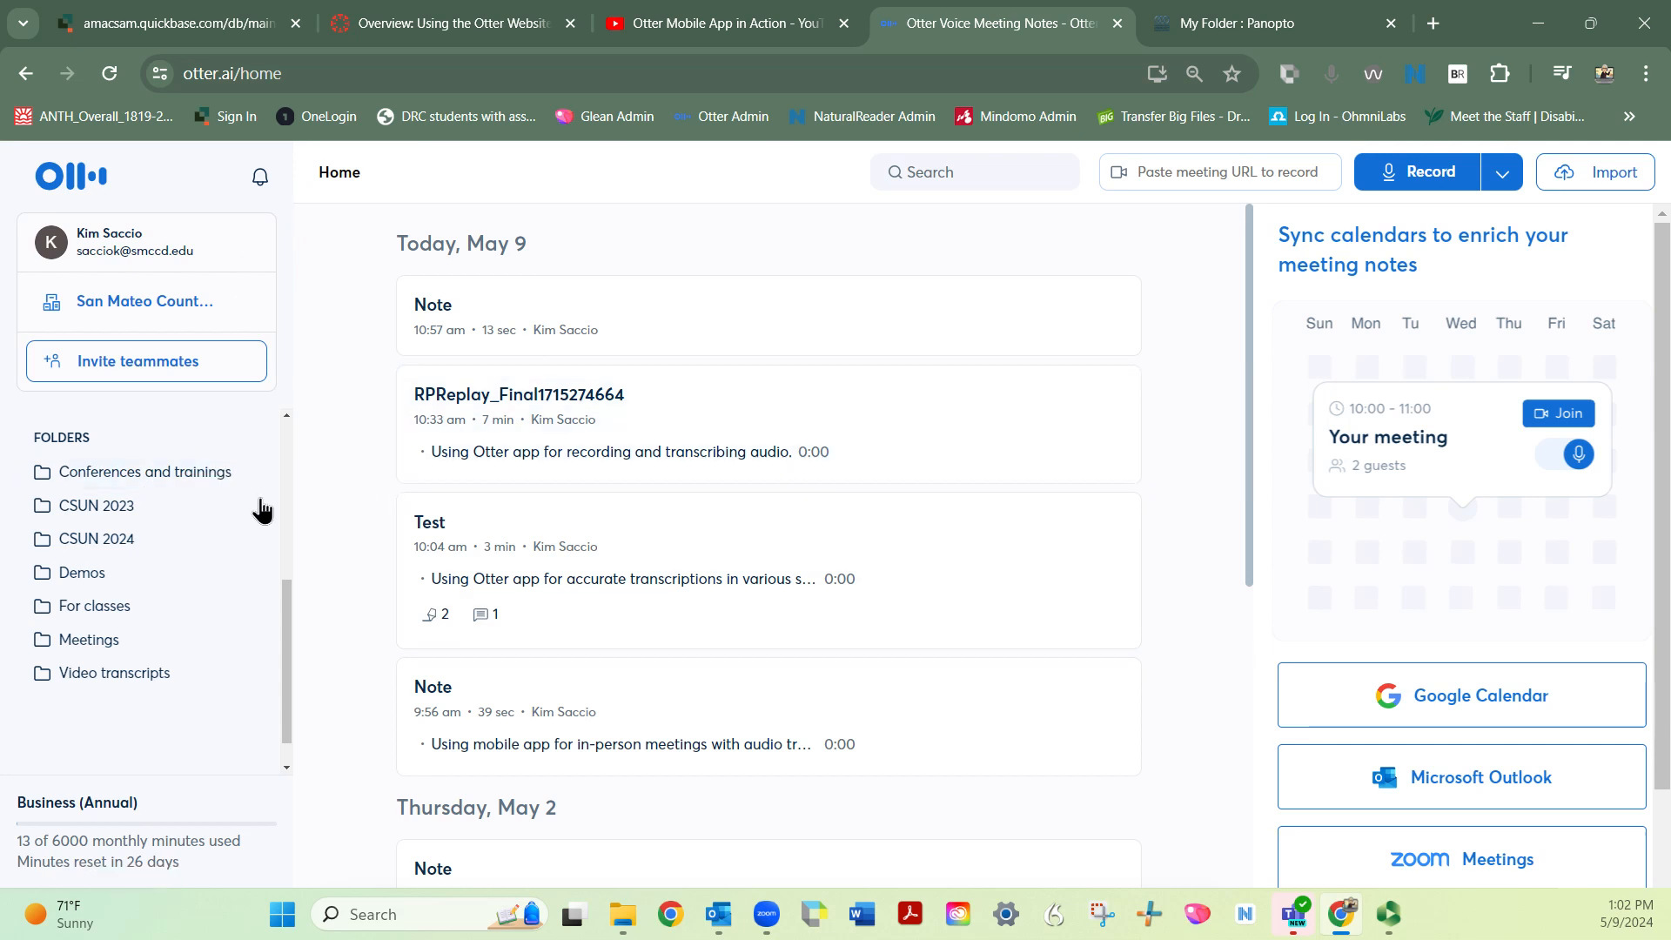
pyautogui.click(106, 514)
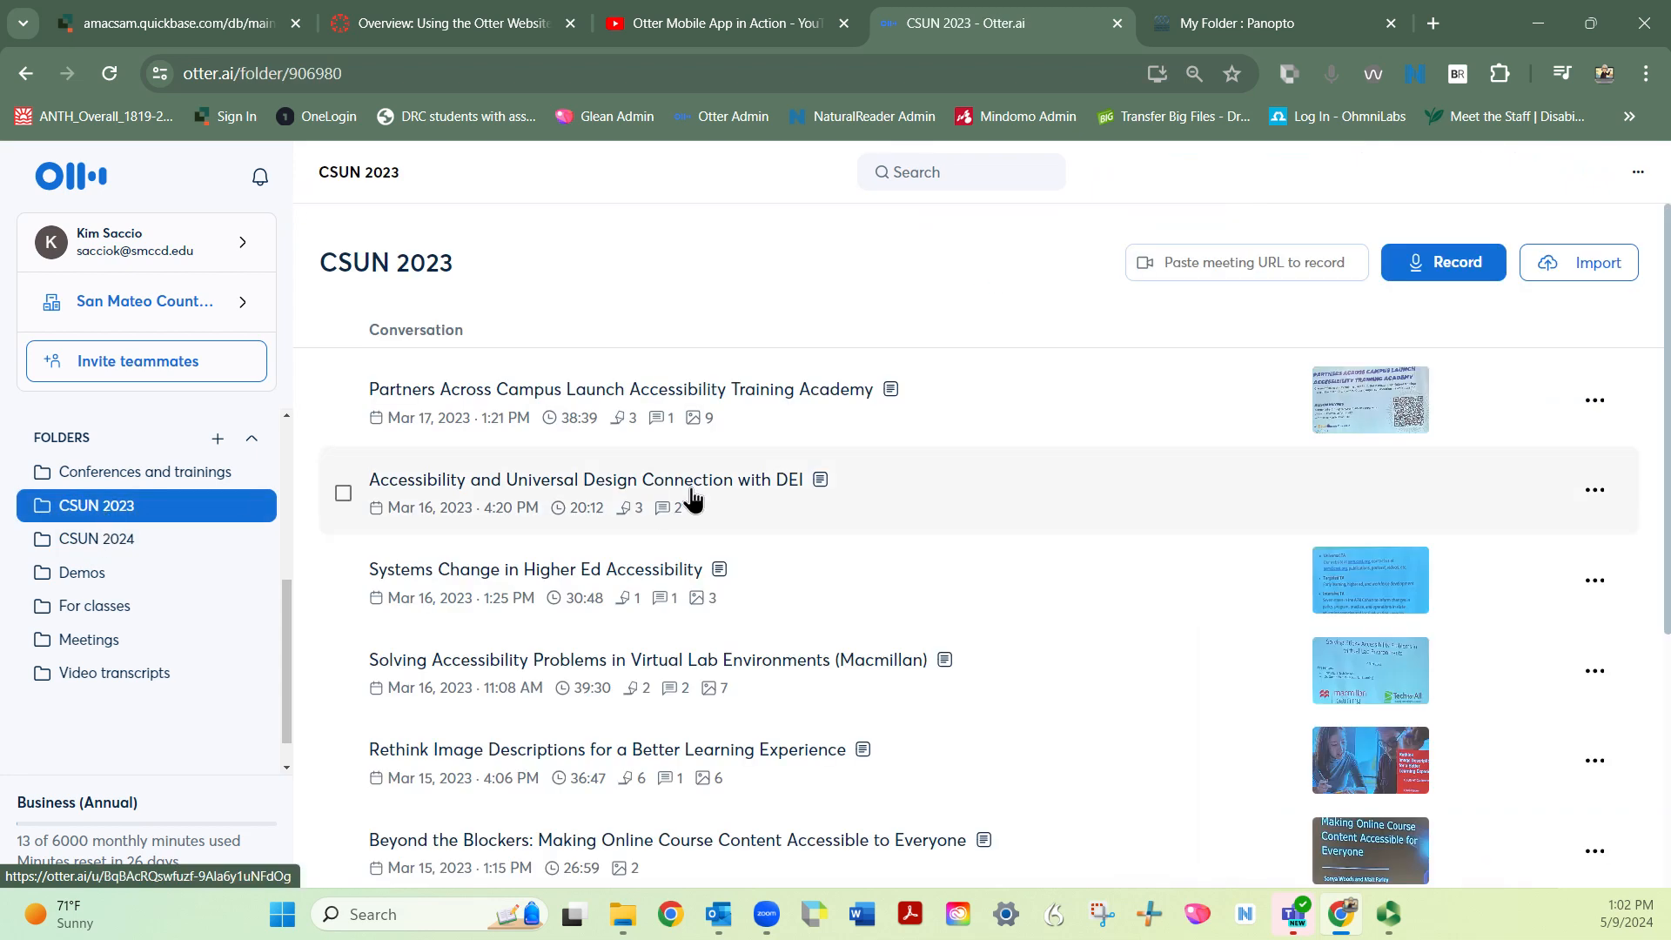
pyautogui.moveTo(289, 609); pyautogui.dragTo(296, 426)
pyautogui.click(153, 426)
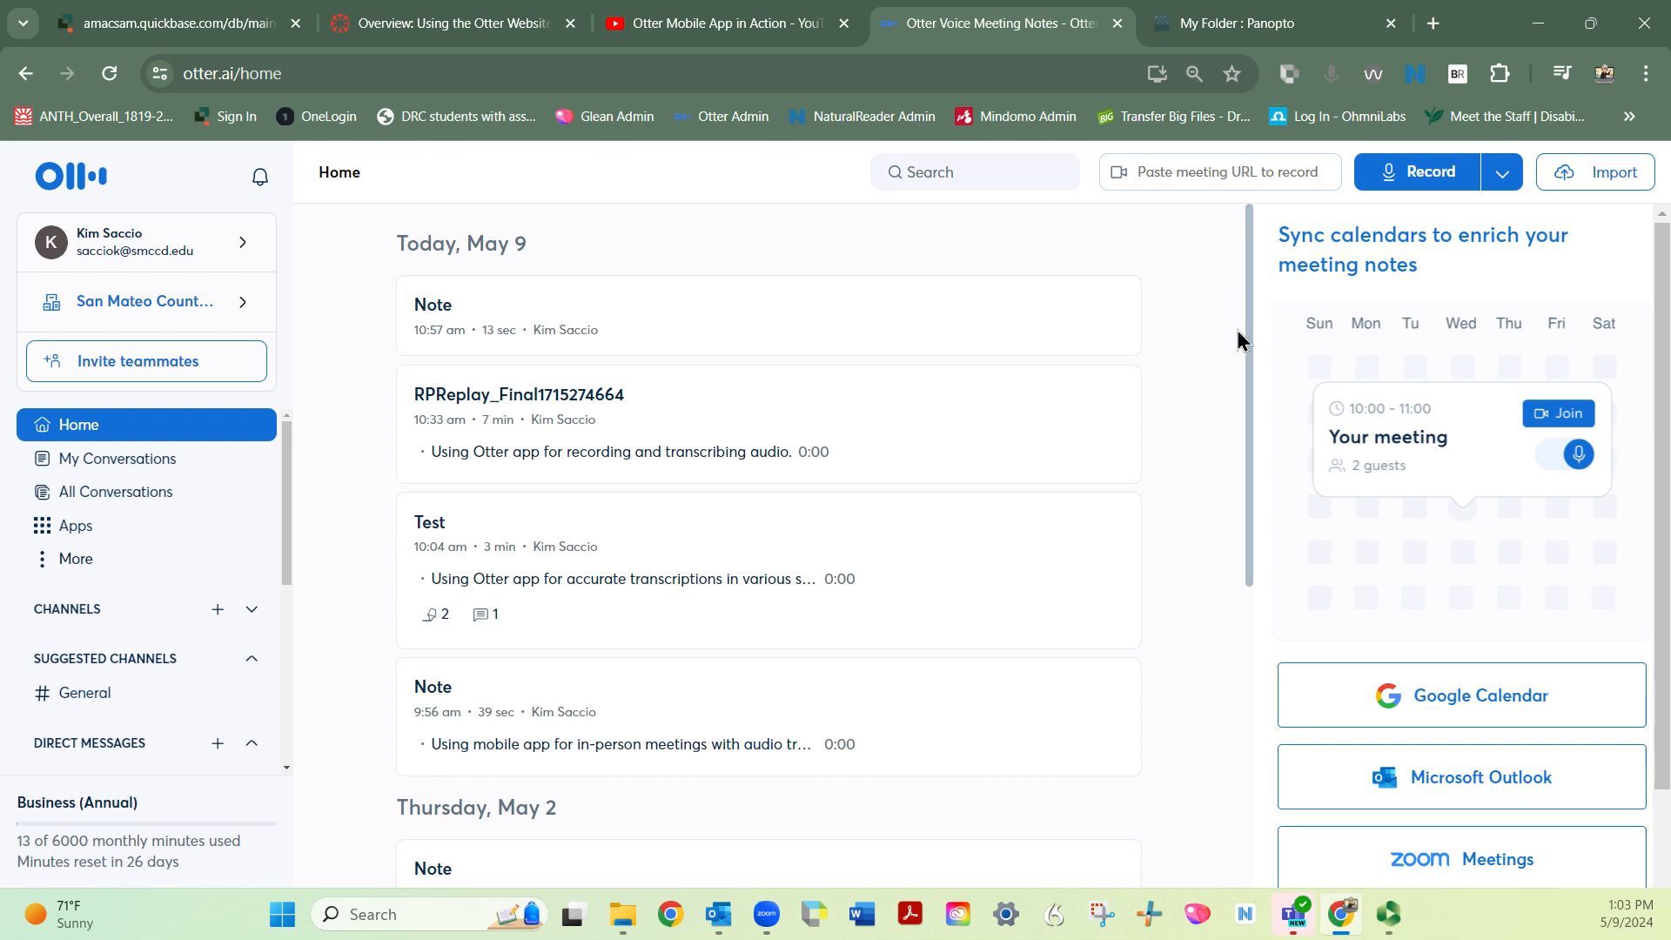
# Step: Start a new recording from My Conversations and check the image upload option without adding a picture
pyautogui.click(127, 476)
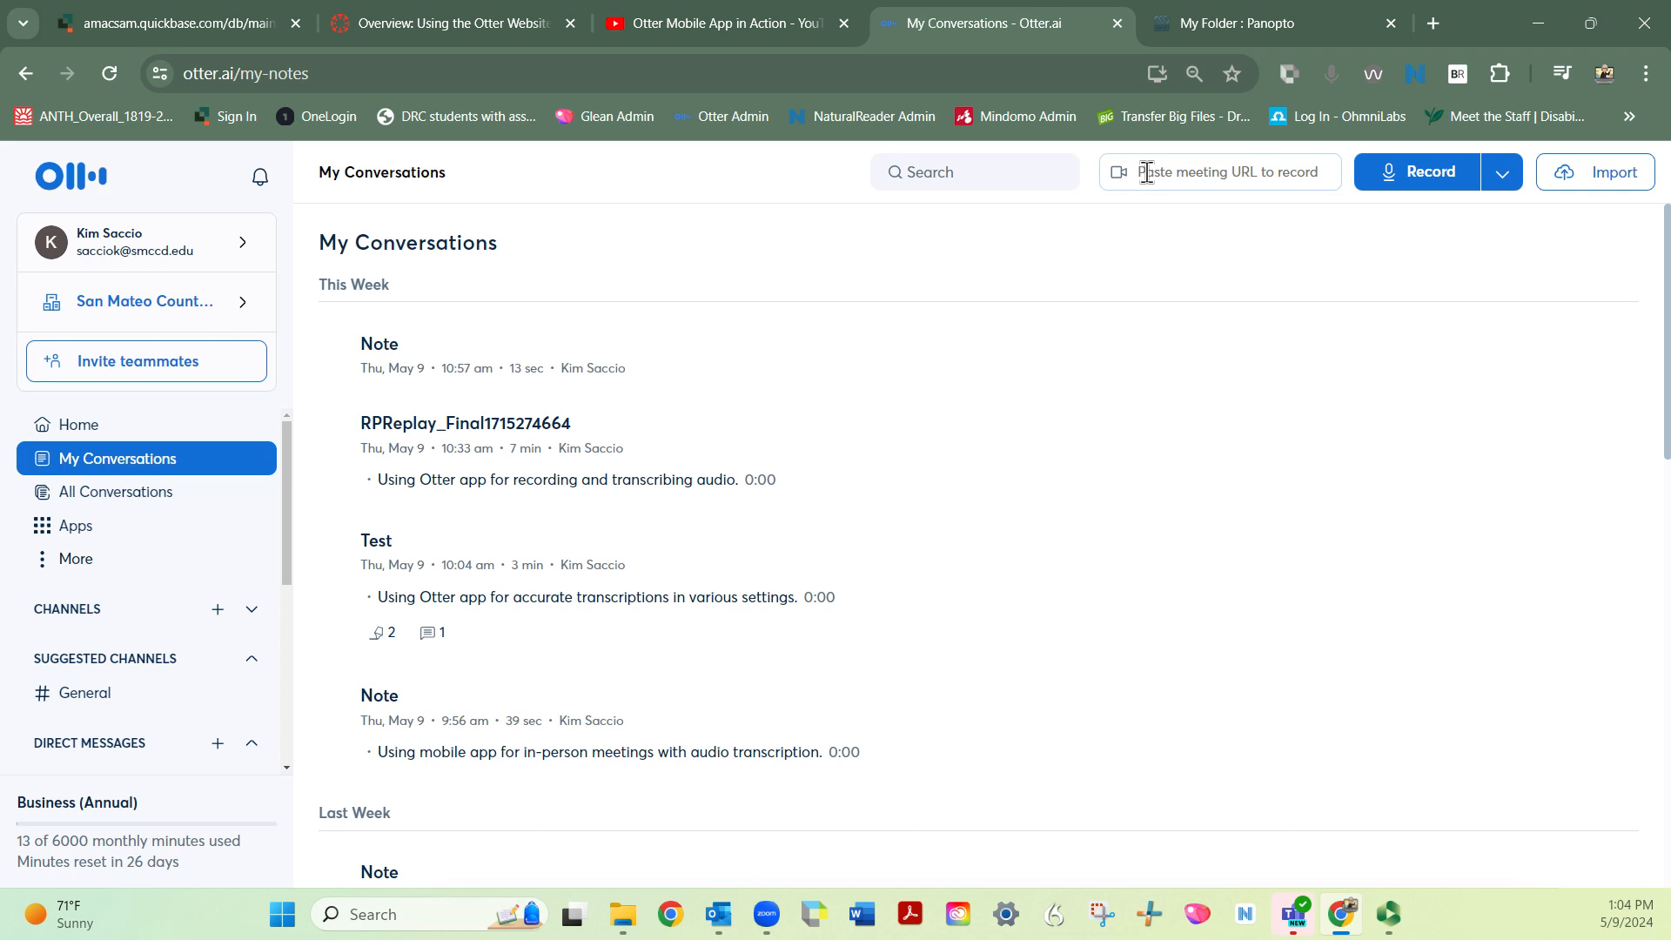
pyautogui.click(1432, 178)
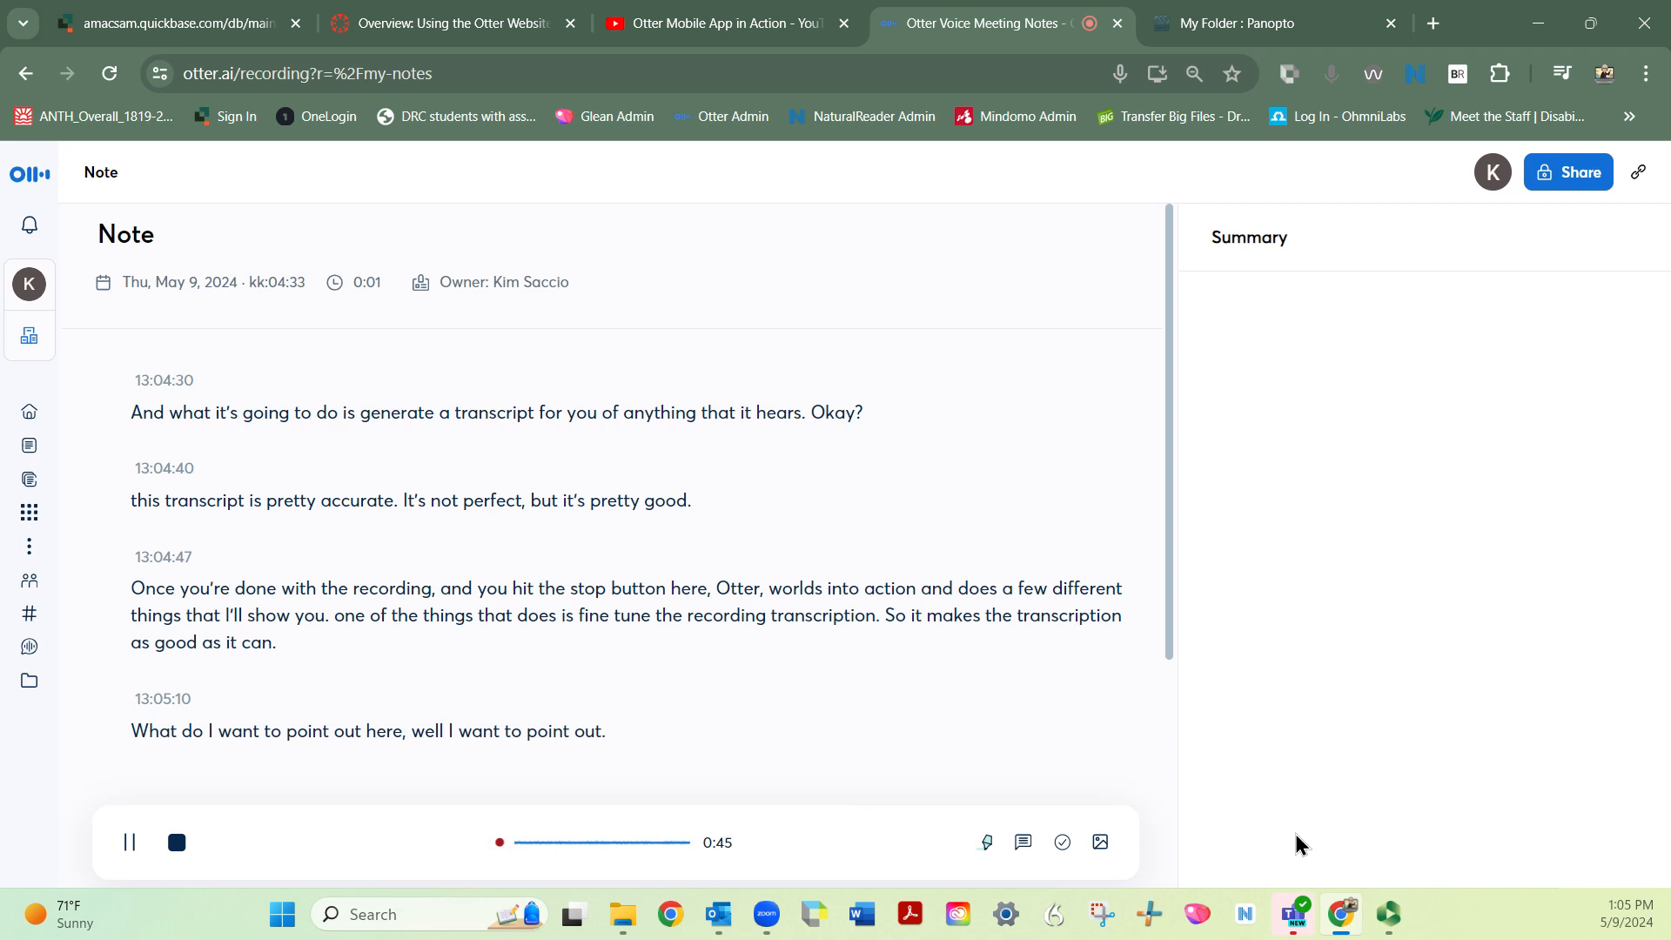
pyautogui.click(1100, 845)
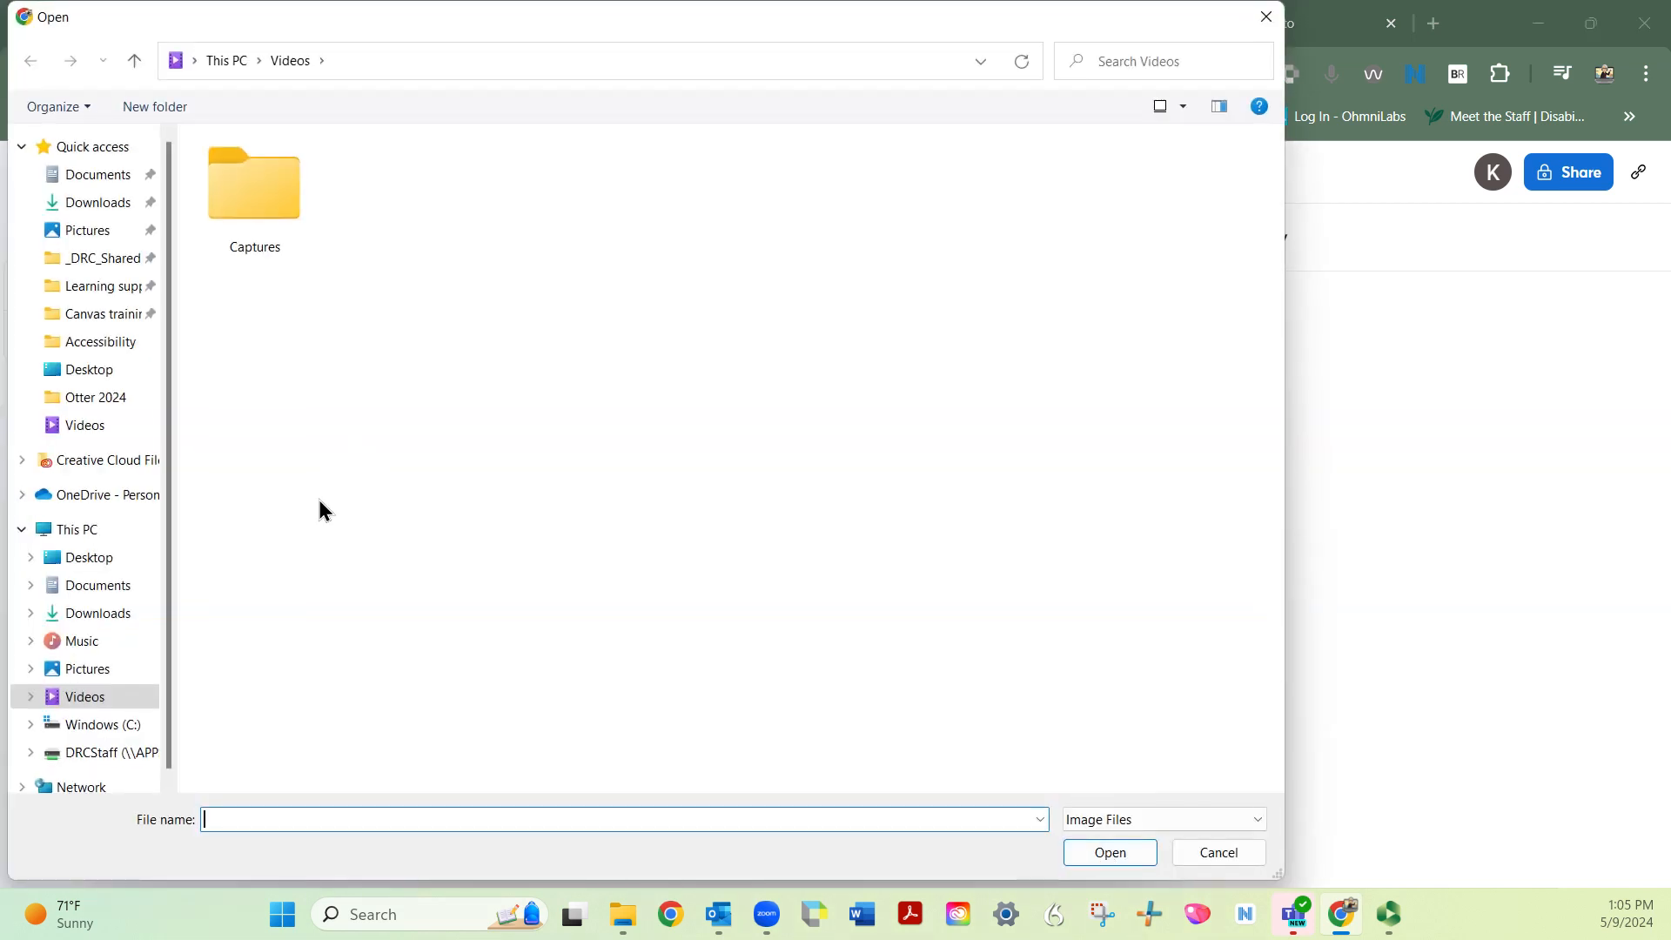
pyautogui.click(1267, 17)
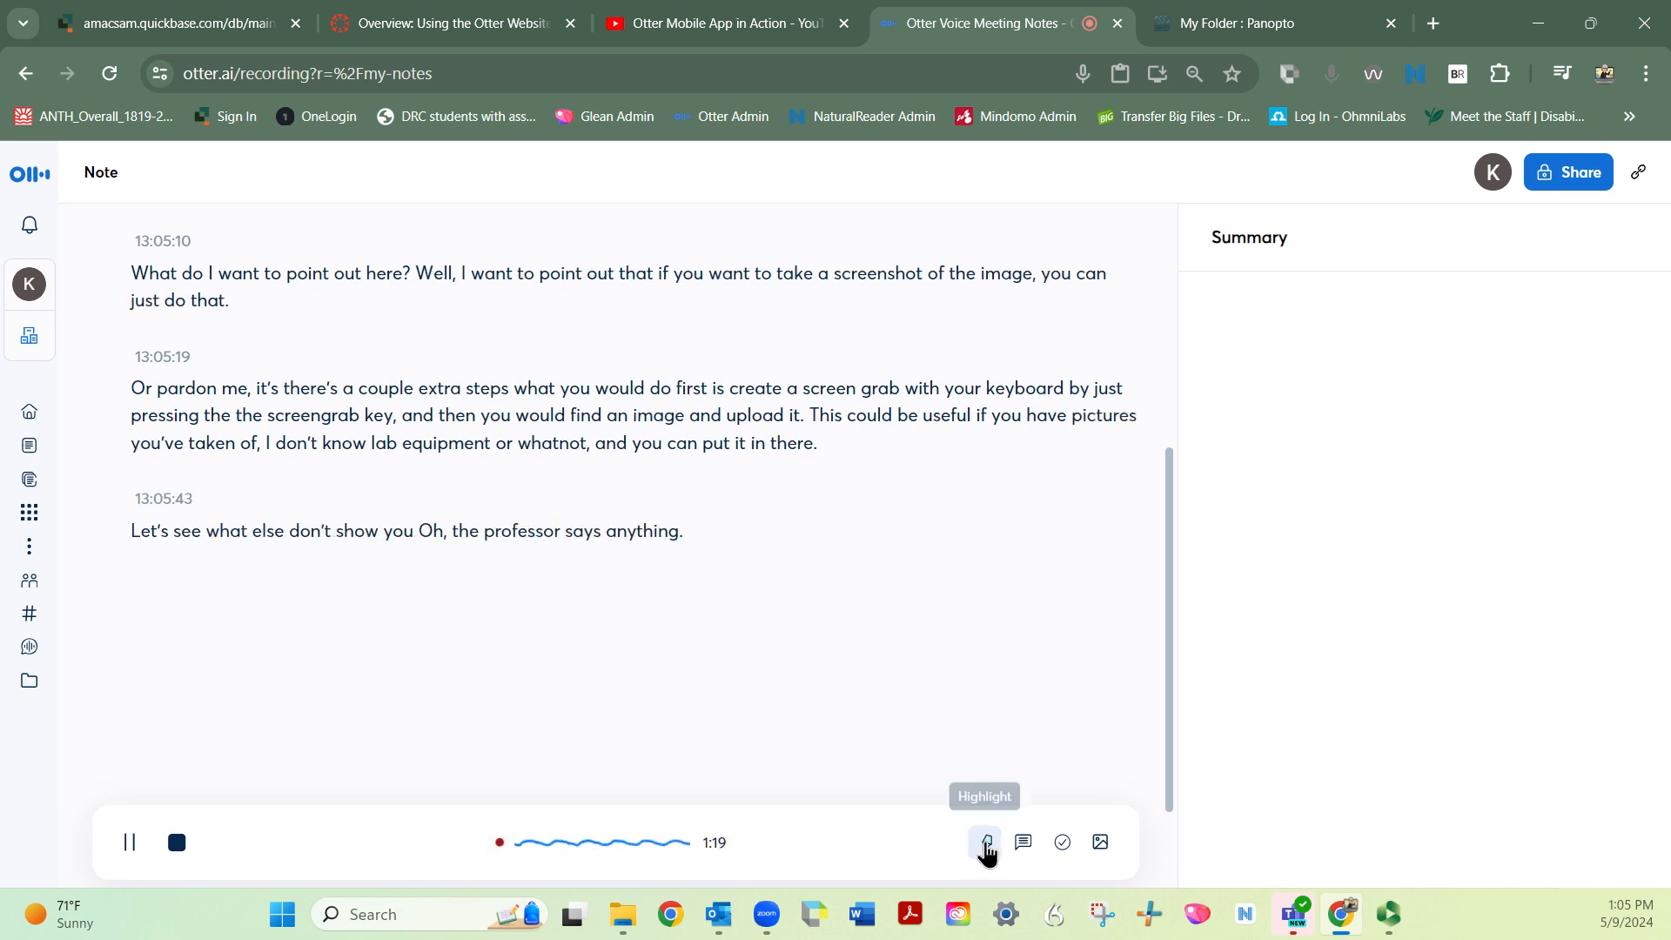
# Step: Highlight the latest passage of the live transcript and stop the recording
pyautogui.click(987, 851)
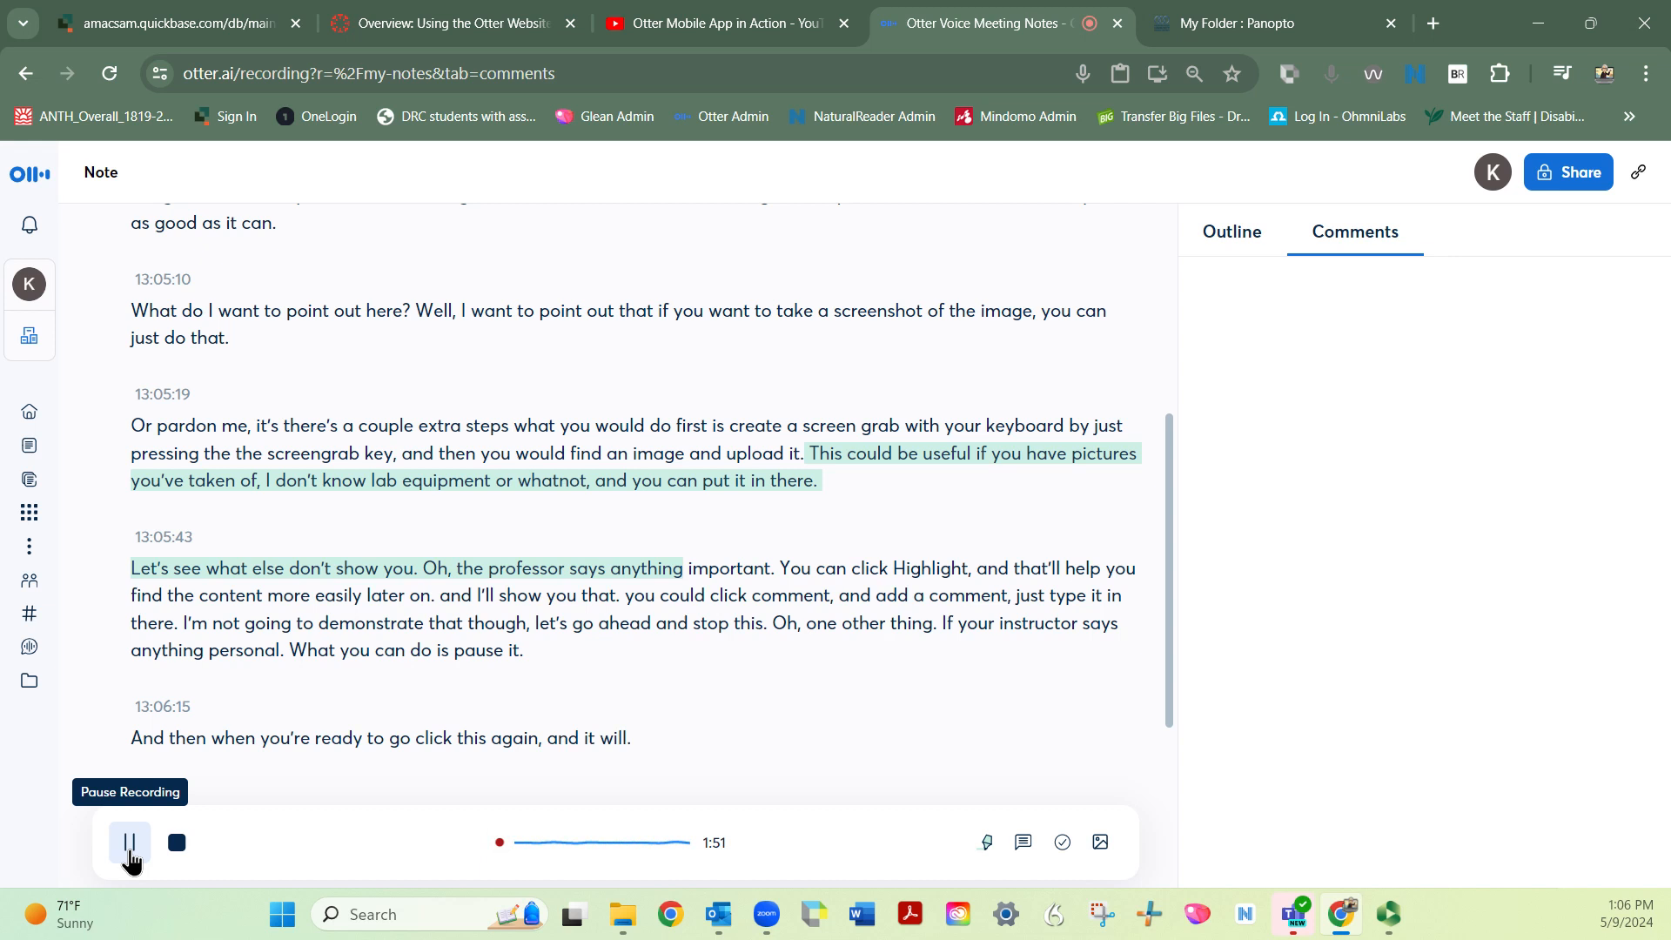
pyautogui.click(177, 843)
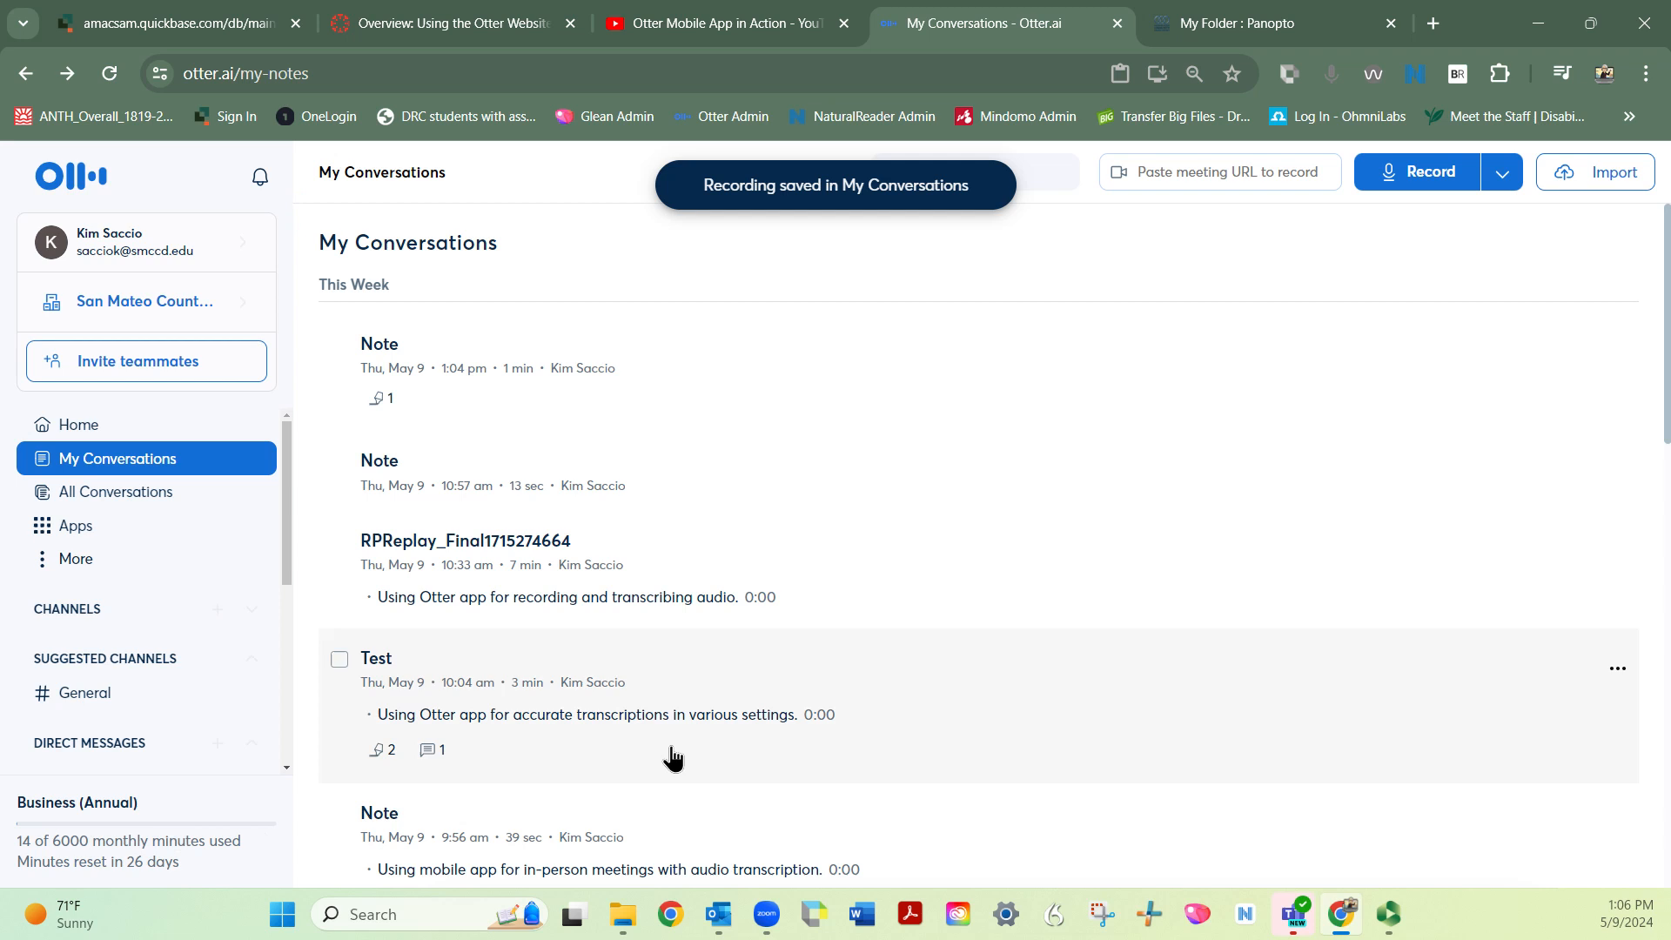
# Step: Open the newly recorded note in My Conversations and rename it Demo
pyautogui.click(374, 349)
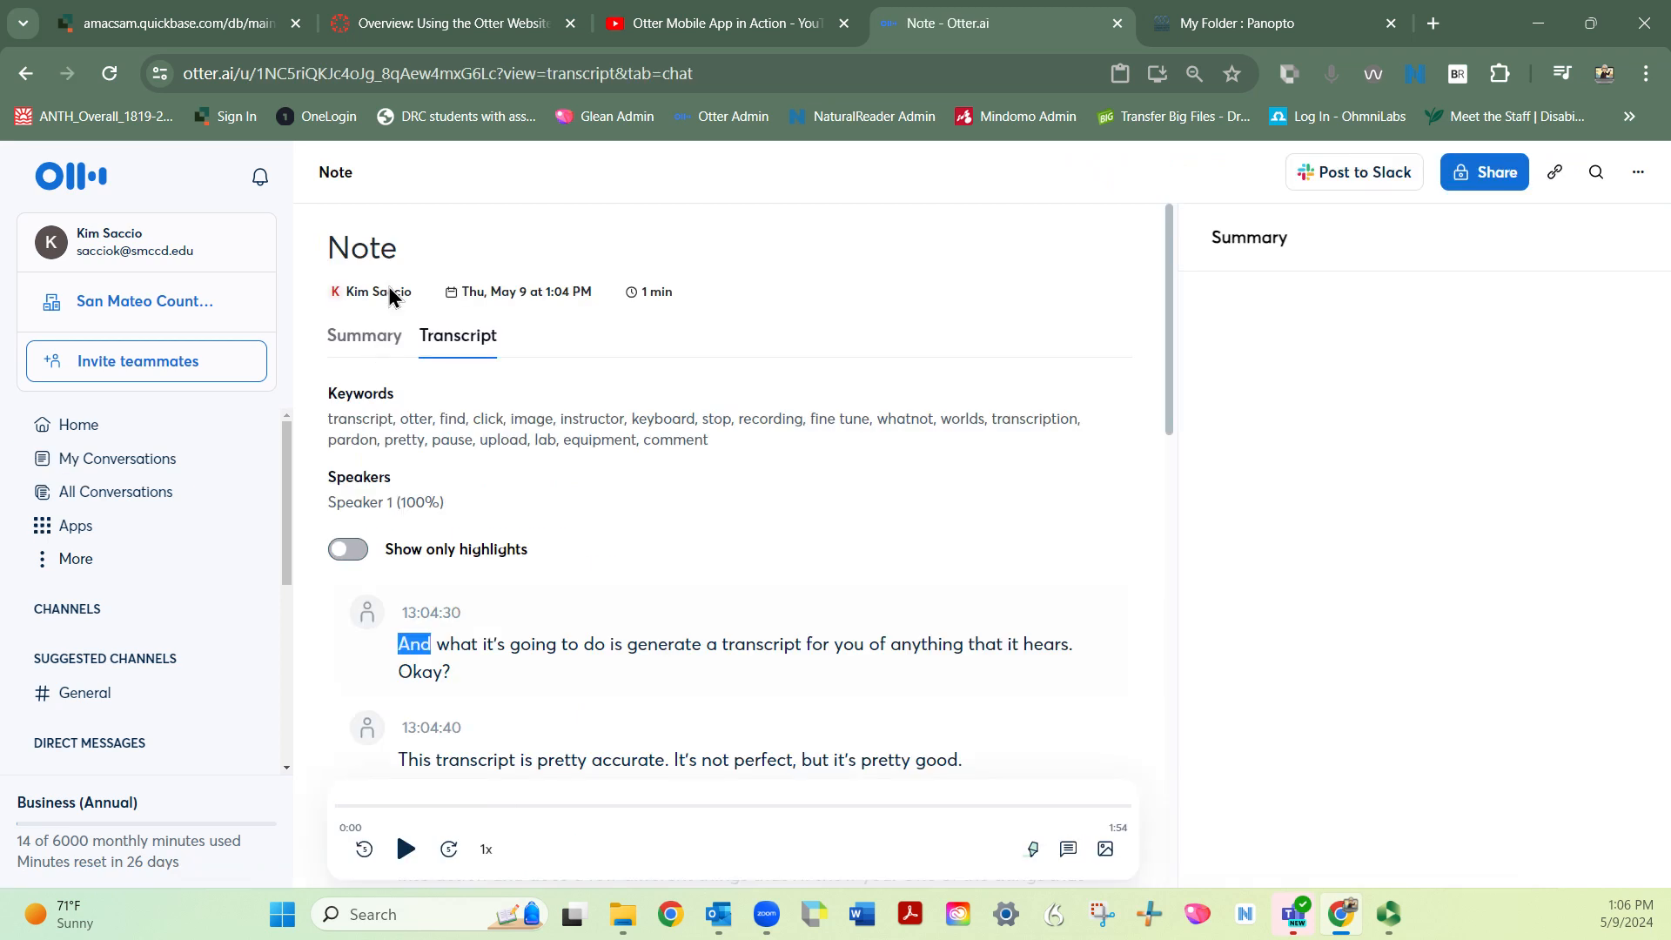
pyautogui.click(375, 254)
pyautogui.hotkey('ctrl', 'a')
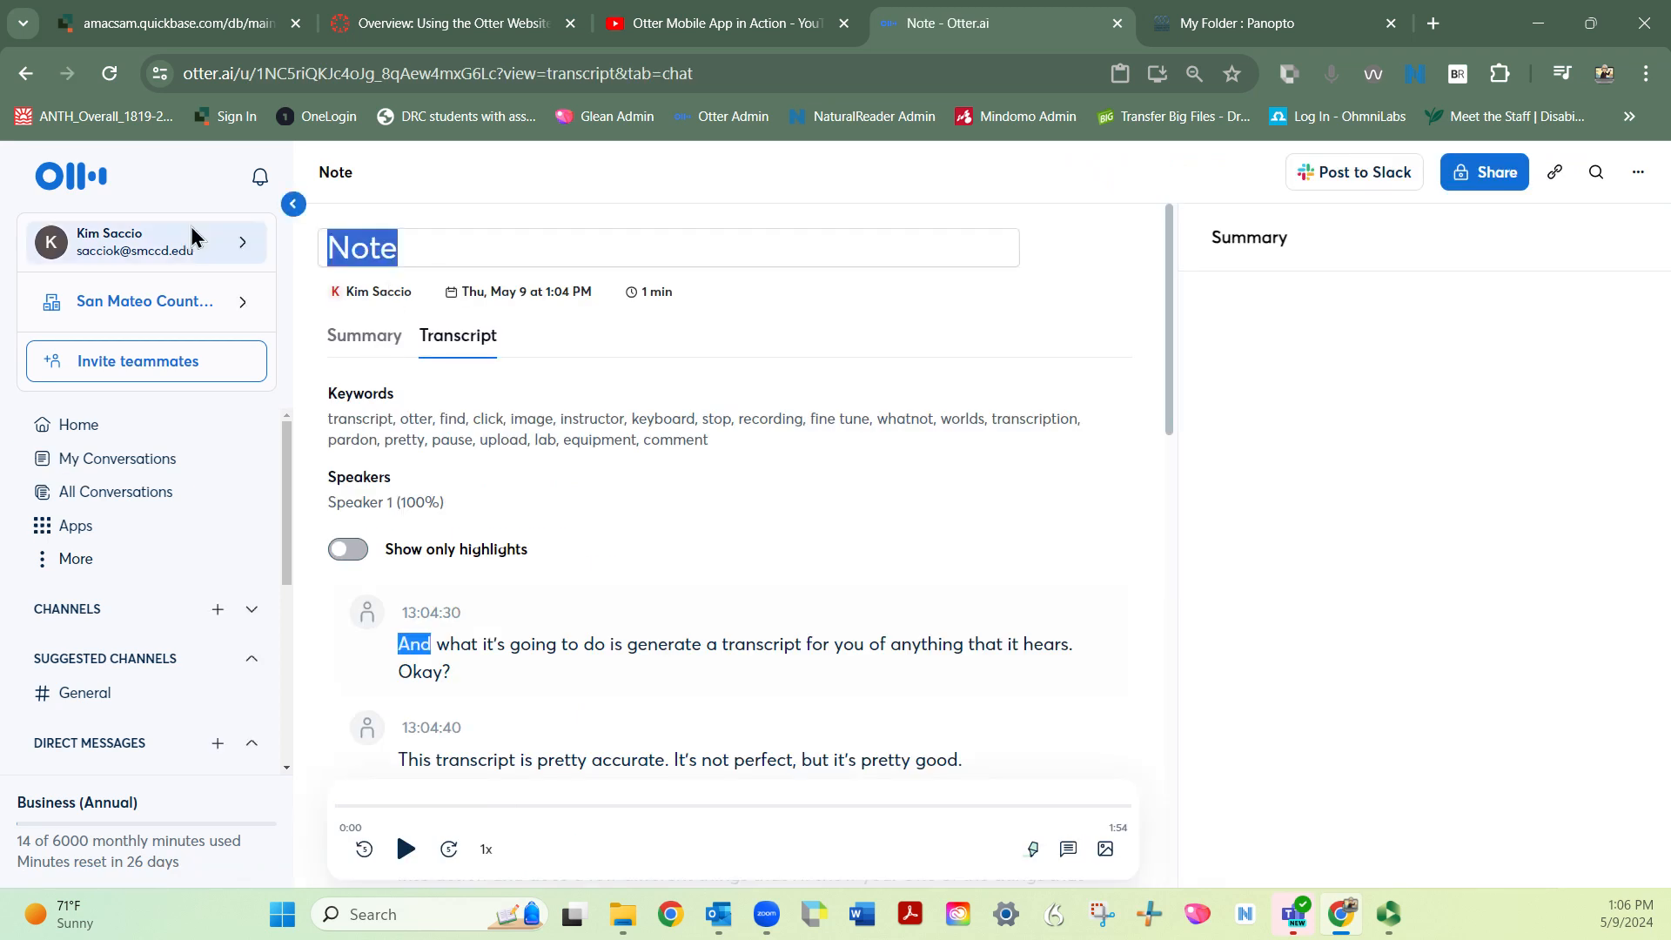
pyautogui.write('Demo')
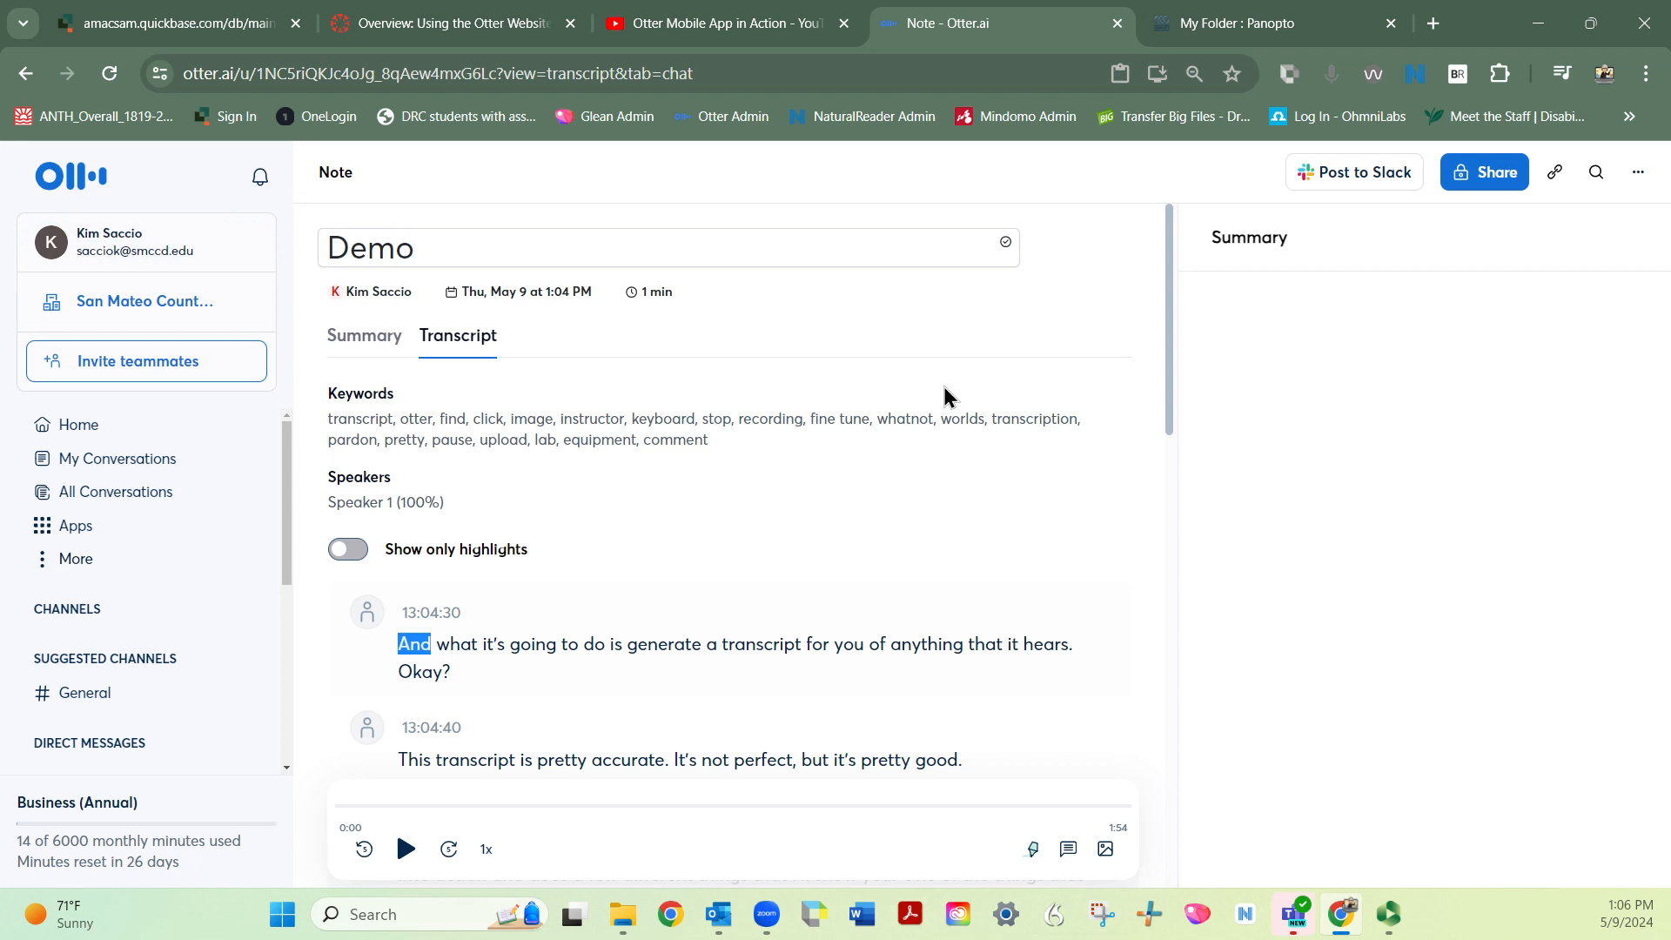
pyautogui.moveTo(1170, 374)
pyautogui.mouseDown()
pyautogui.moveTo(1156, 441)
pyautogui.moveTo(1162, 389)
pyautogui.mouseUp()
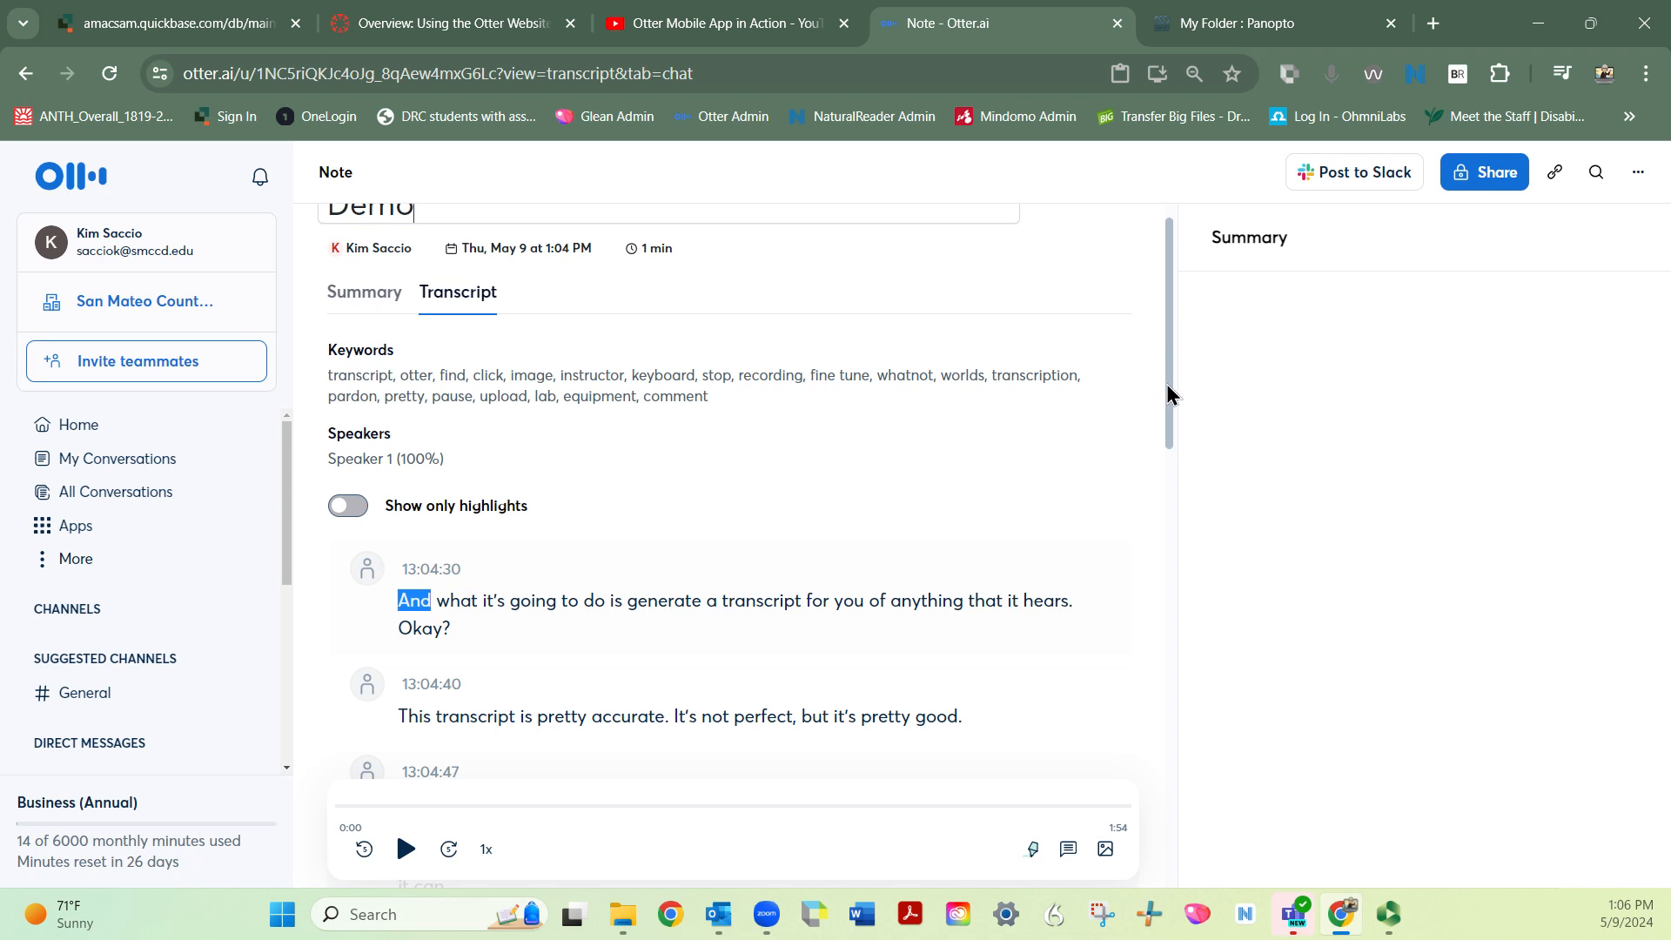
pyautogui.scroll(-1, 1167, 387)
pyautogui.scroll(2, 1078, 336)
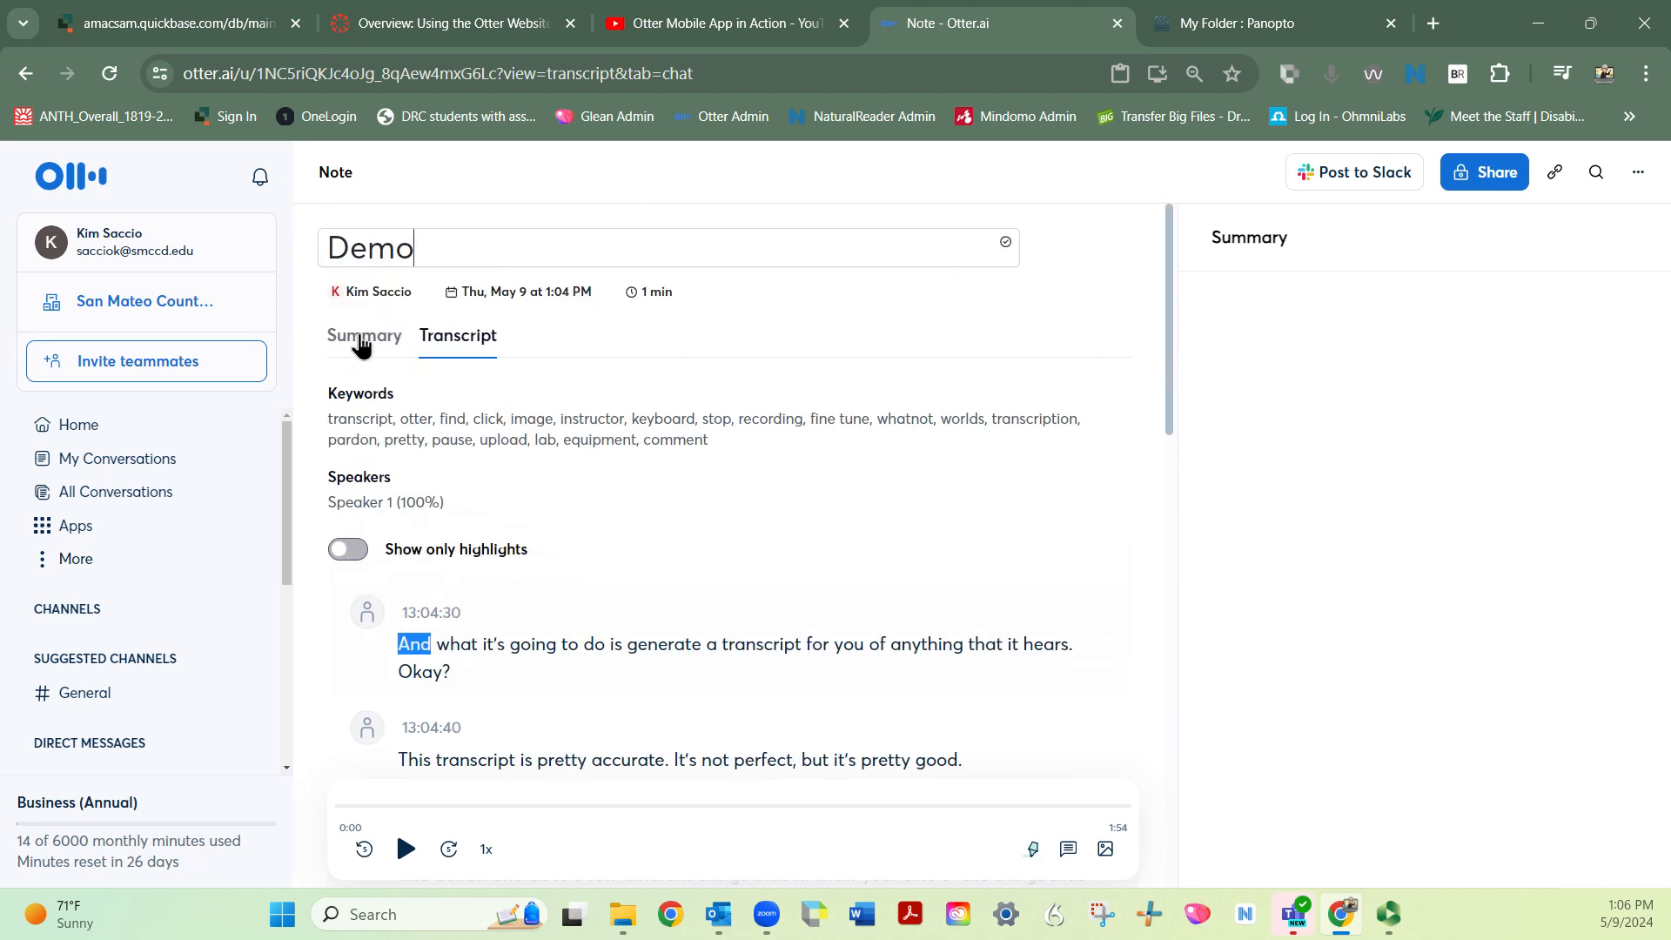
pyautogui.click(576, 199)
pyautogui.moveTo(675, 627)
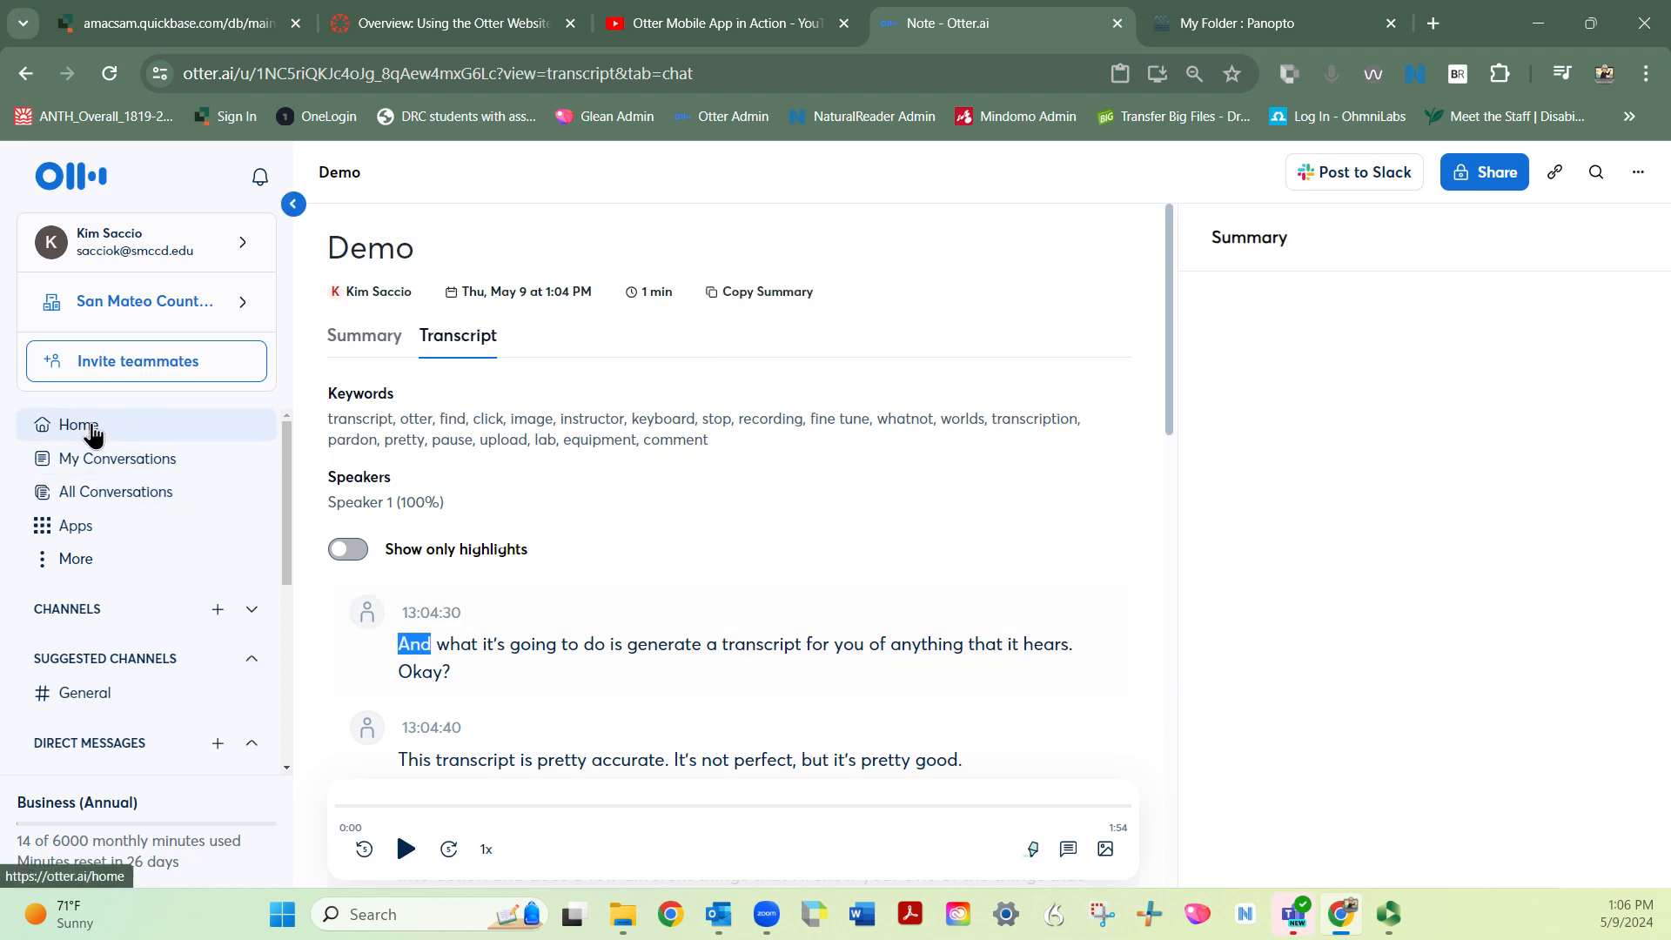
# Step: Open the "Allyant - accessibility in big graphics" conversation in the CSUN 2024 folder and copy its summary
pyautogui.moveTo(286, 474); pyautogui.dragTo(290, 630)
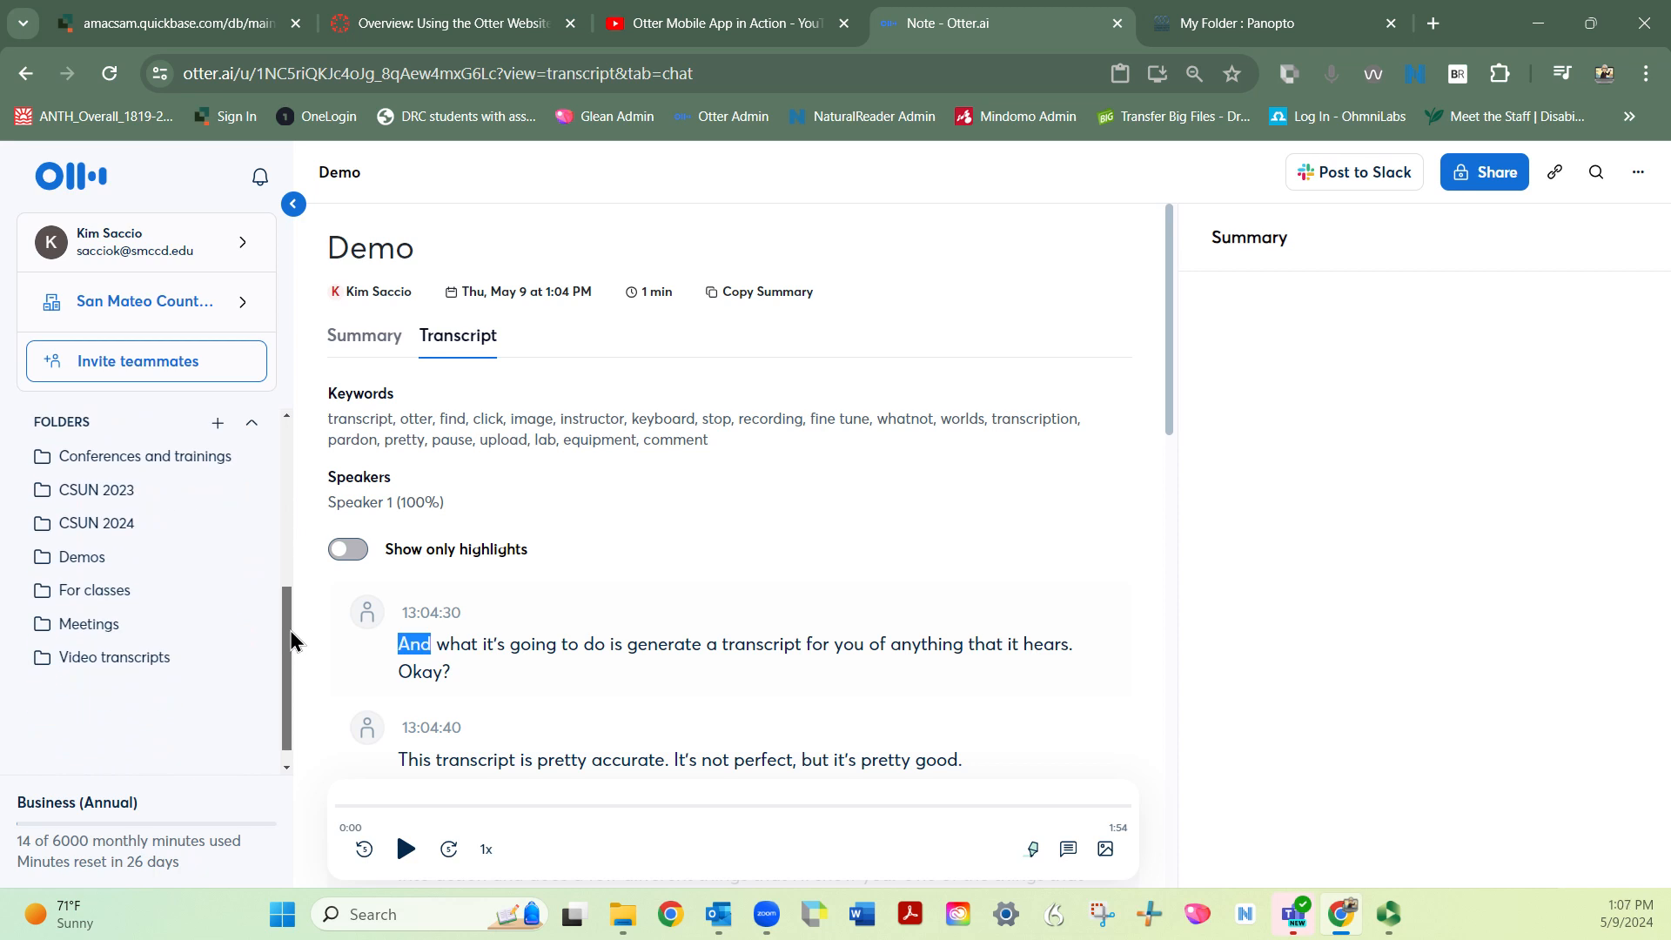
pyautogui.click(128, 532)
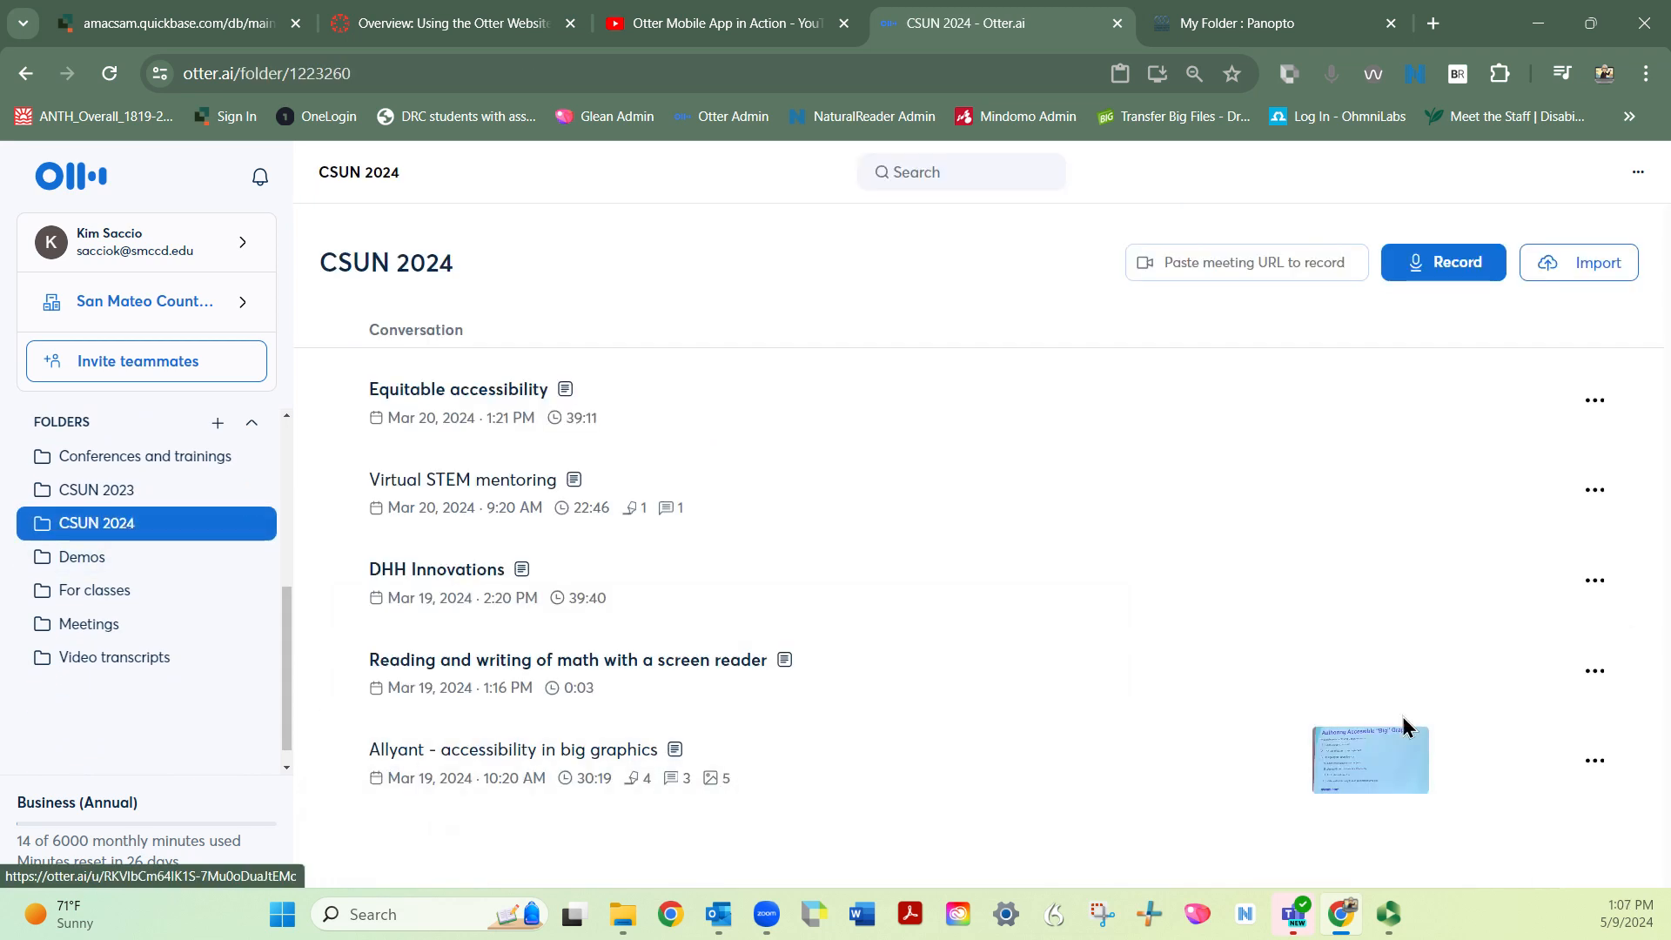
pyautogui.click(709, 757)
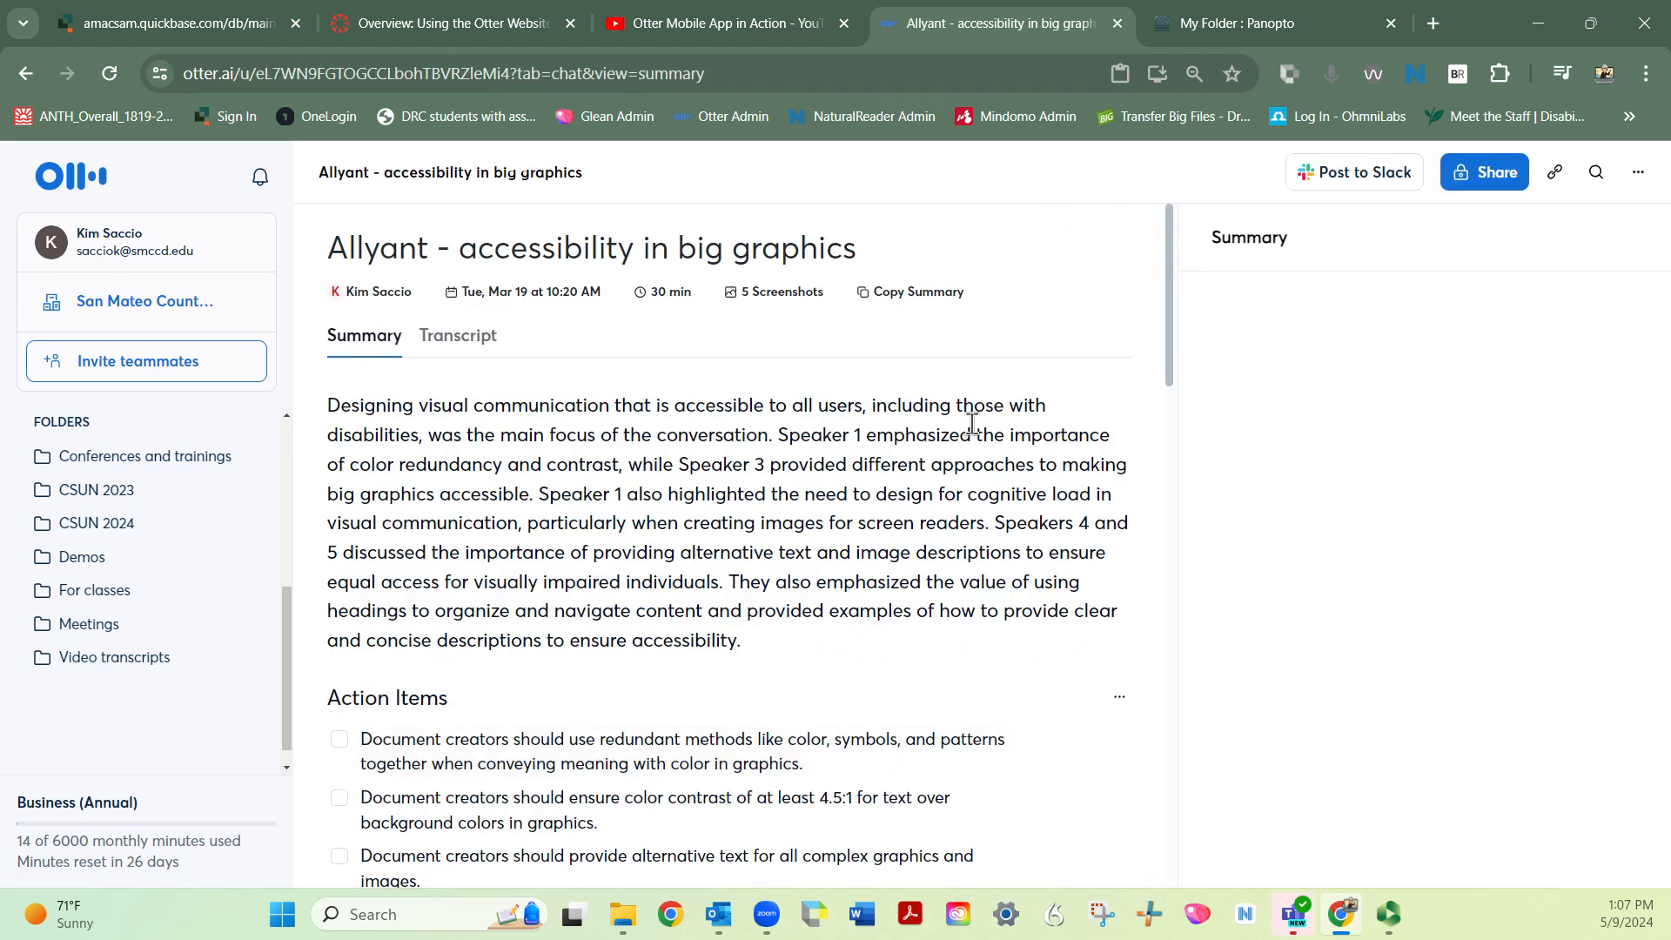
pyautogui.scroll(-1, 1170, 318)
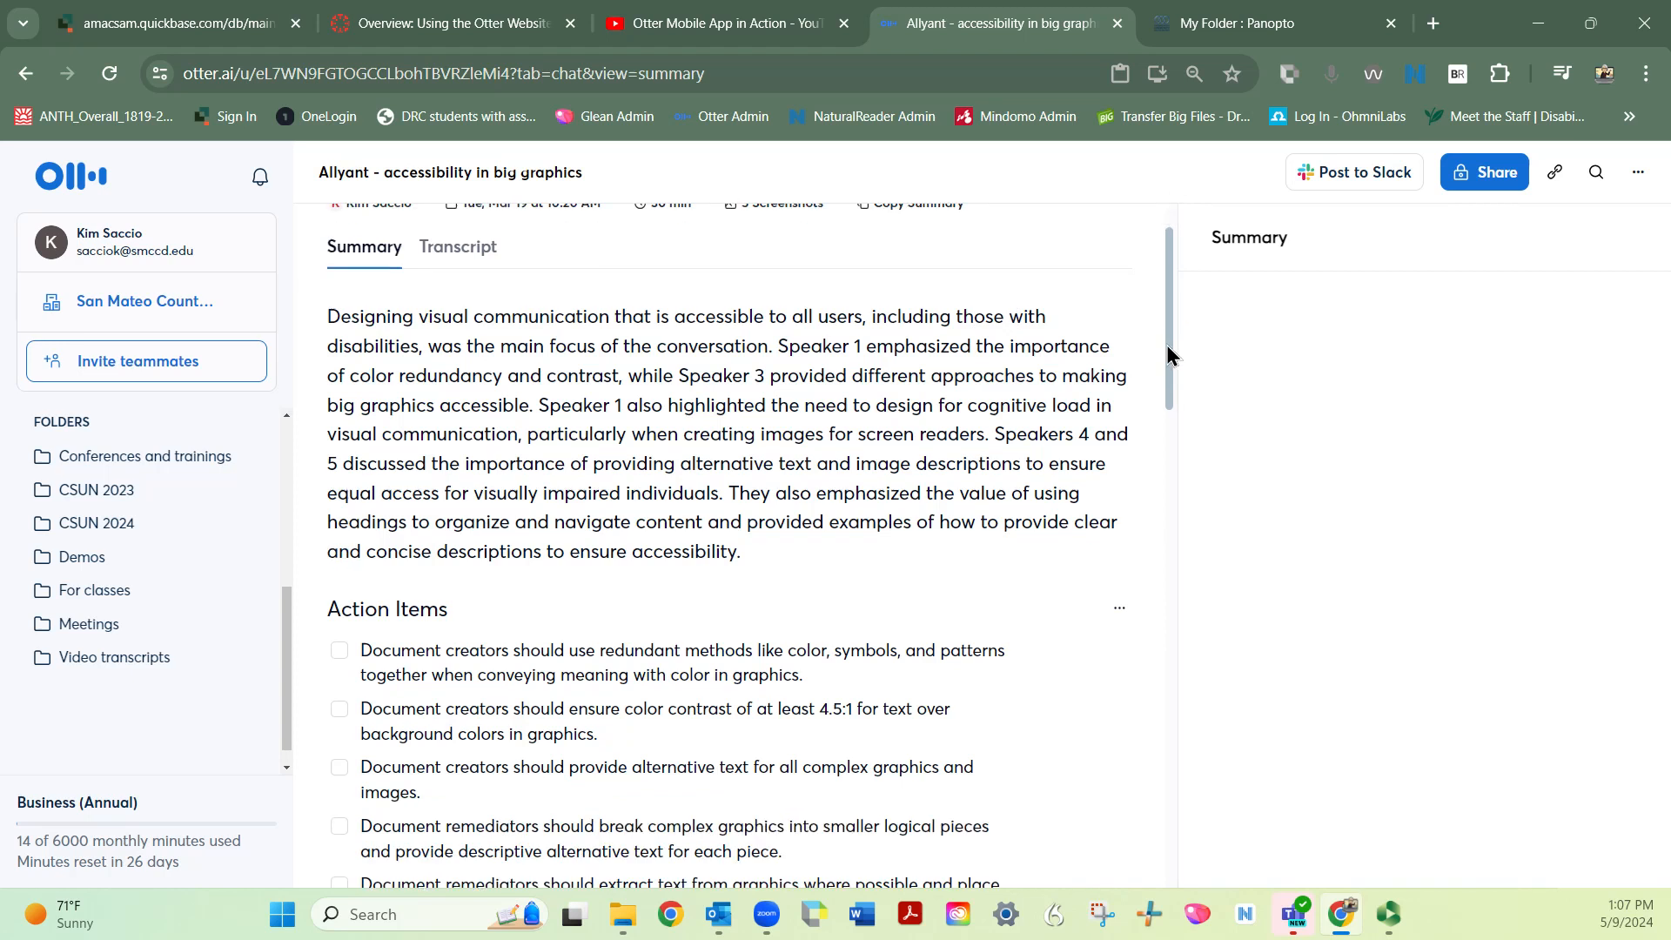
pyautogui.moveTo(1170, 356); pyautogui.dragTo(1168, 317)
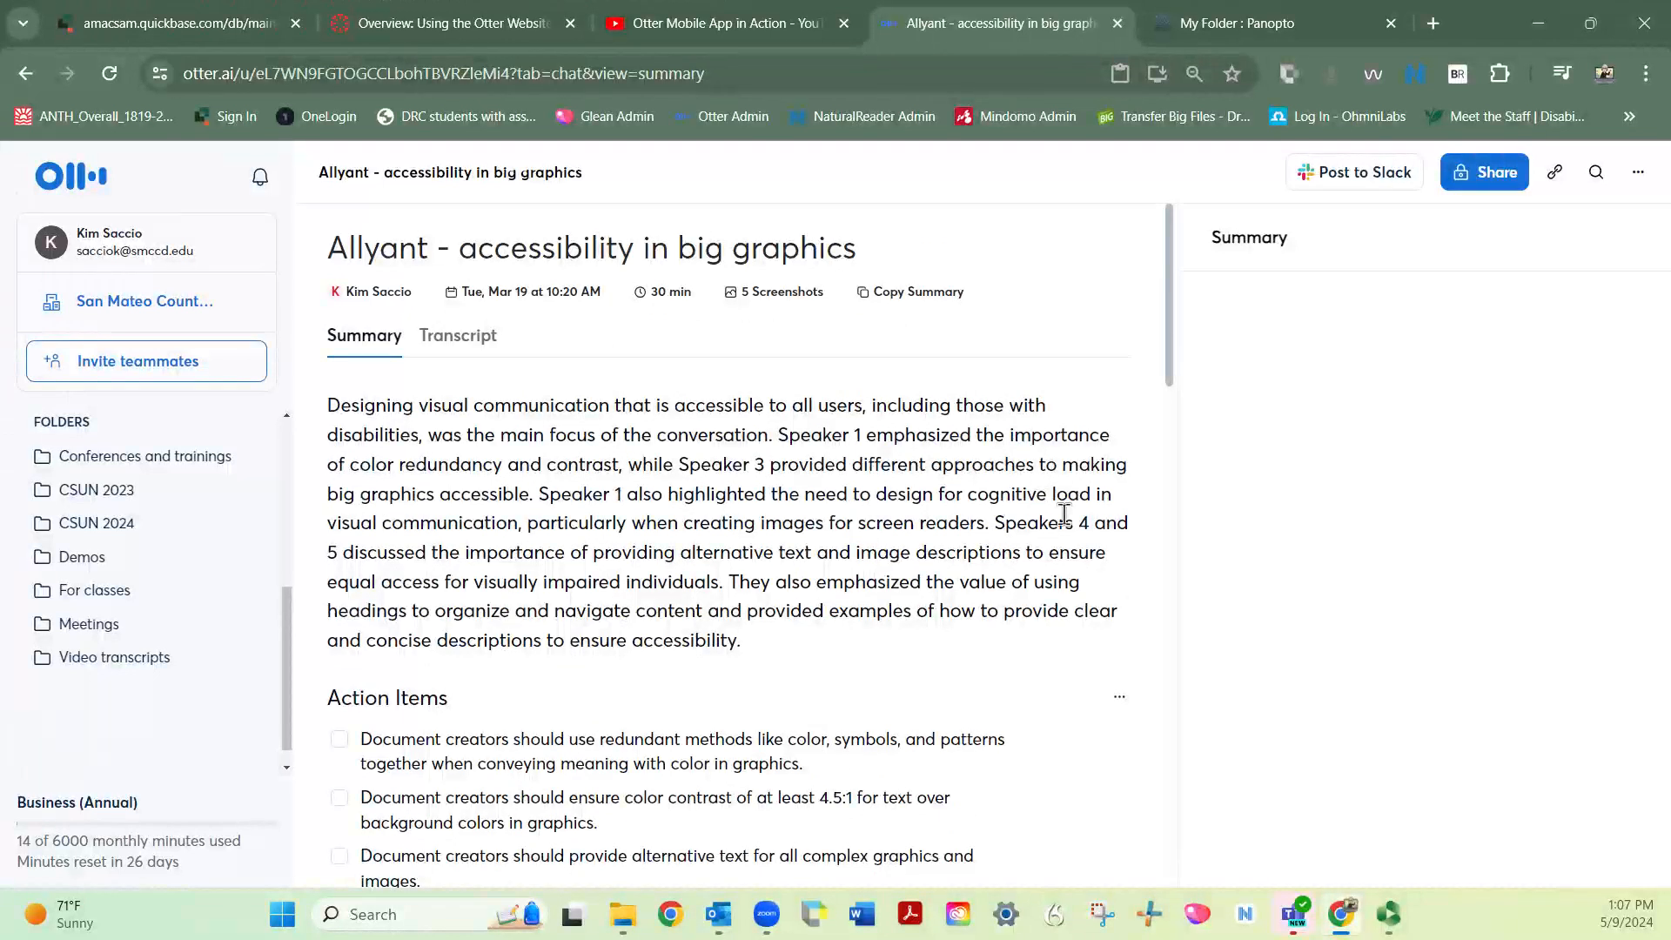
pyautogui.click(917, 295)
# Step: Review the summary's action items and outline, and open the transcript passage for the outline point on visual labels and organization
pyautogui.moveTo(1170, 364); pyautogui.dragTo(1178, 455)
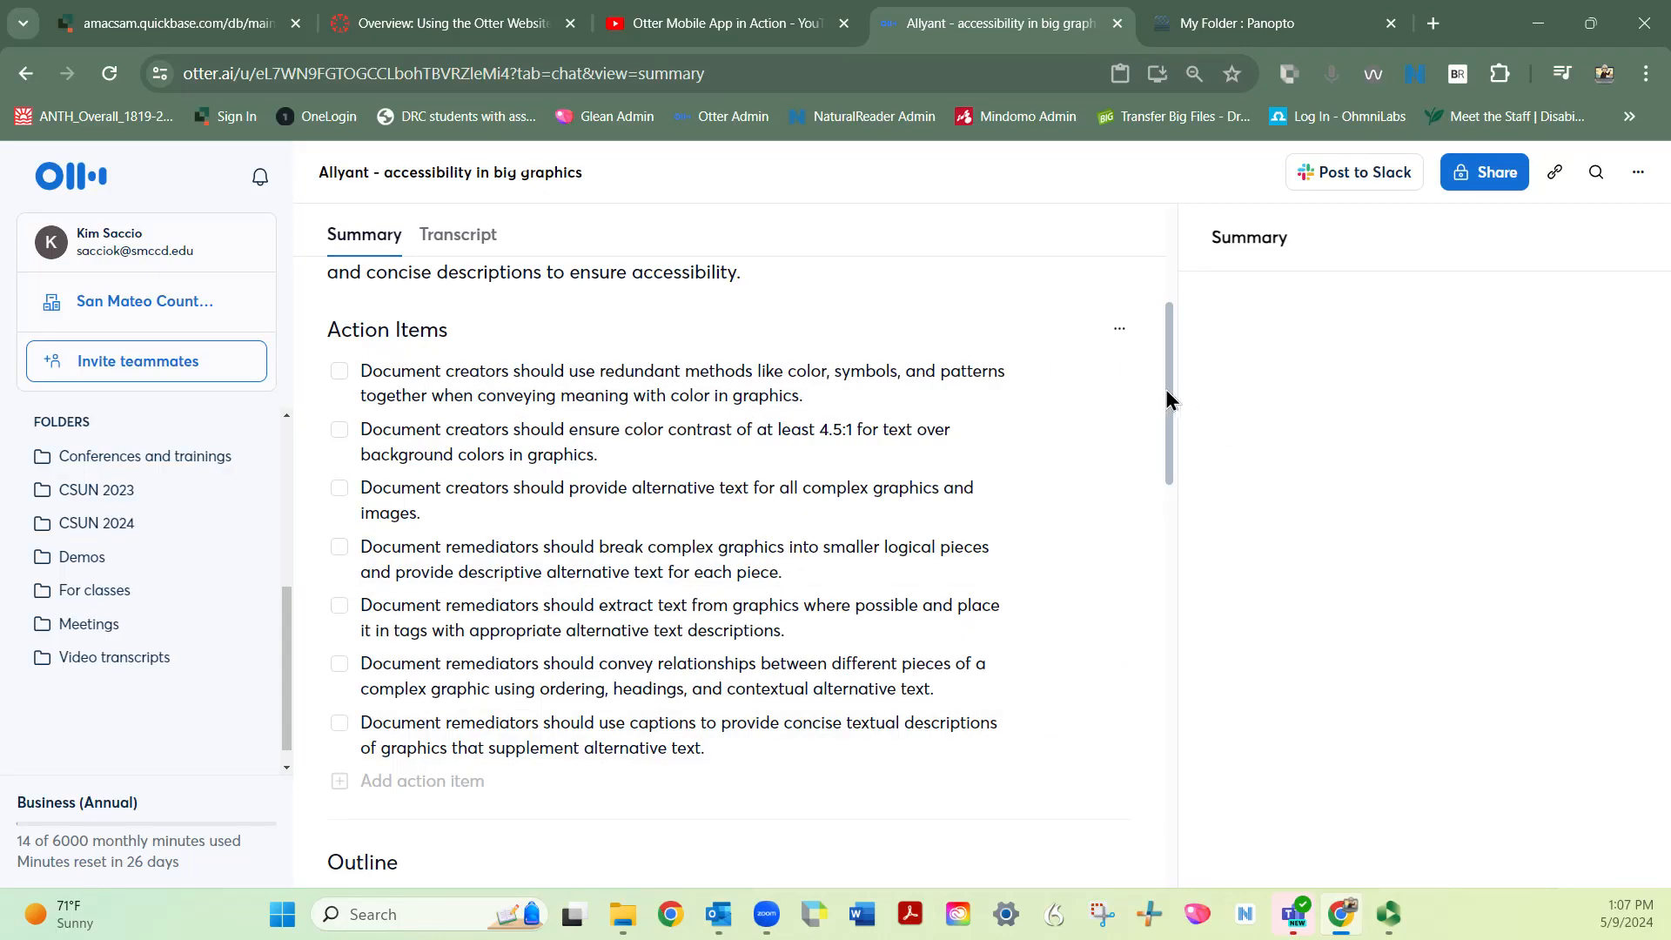
pyautogui.moveTo(1173, 432); pyautogui.dragTo(1173, 571)
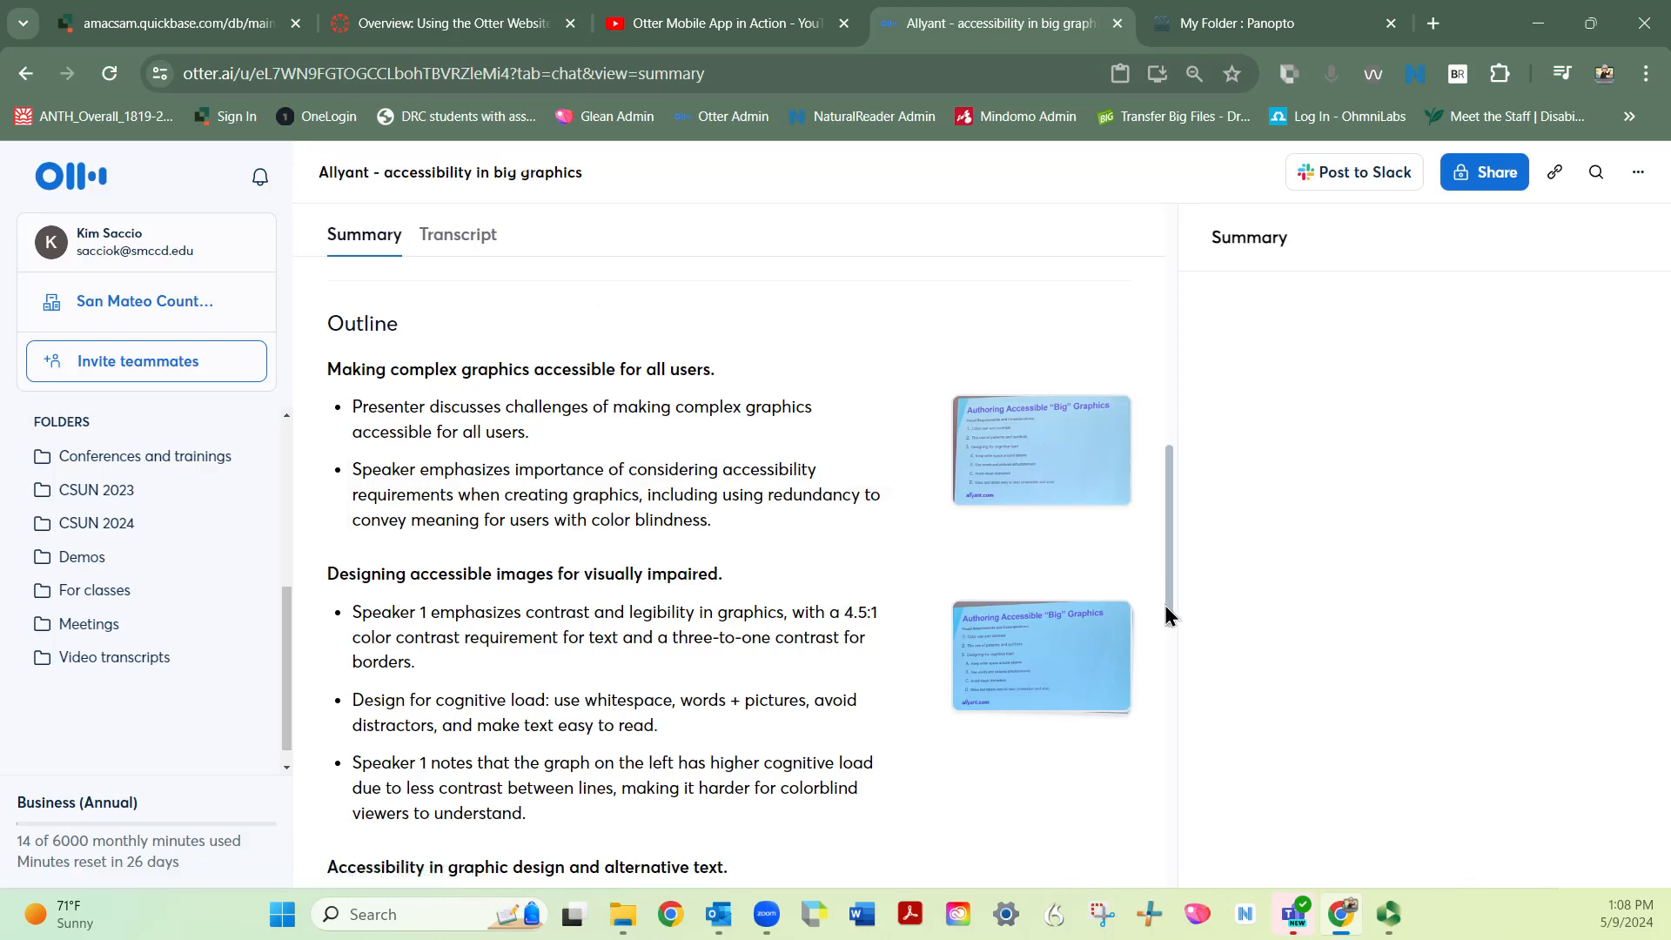
pyautogui.moveTo(1175, 613); pyautogui.dragTo(1157, 740)
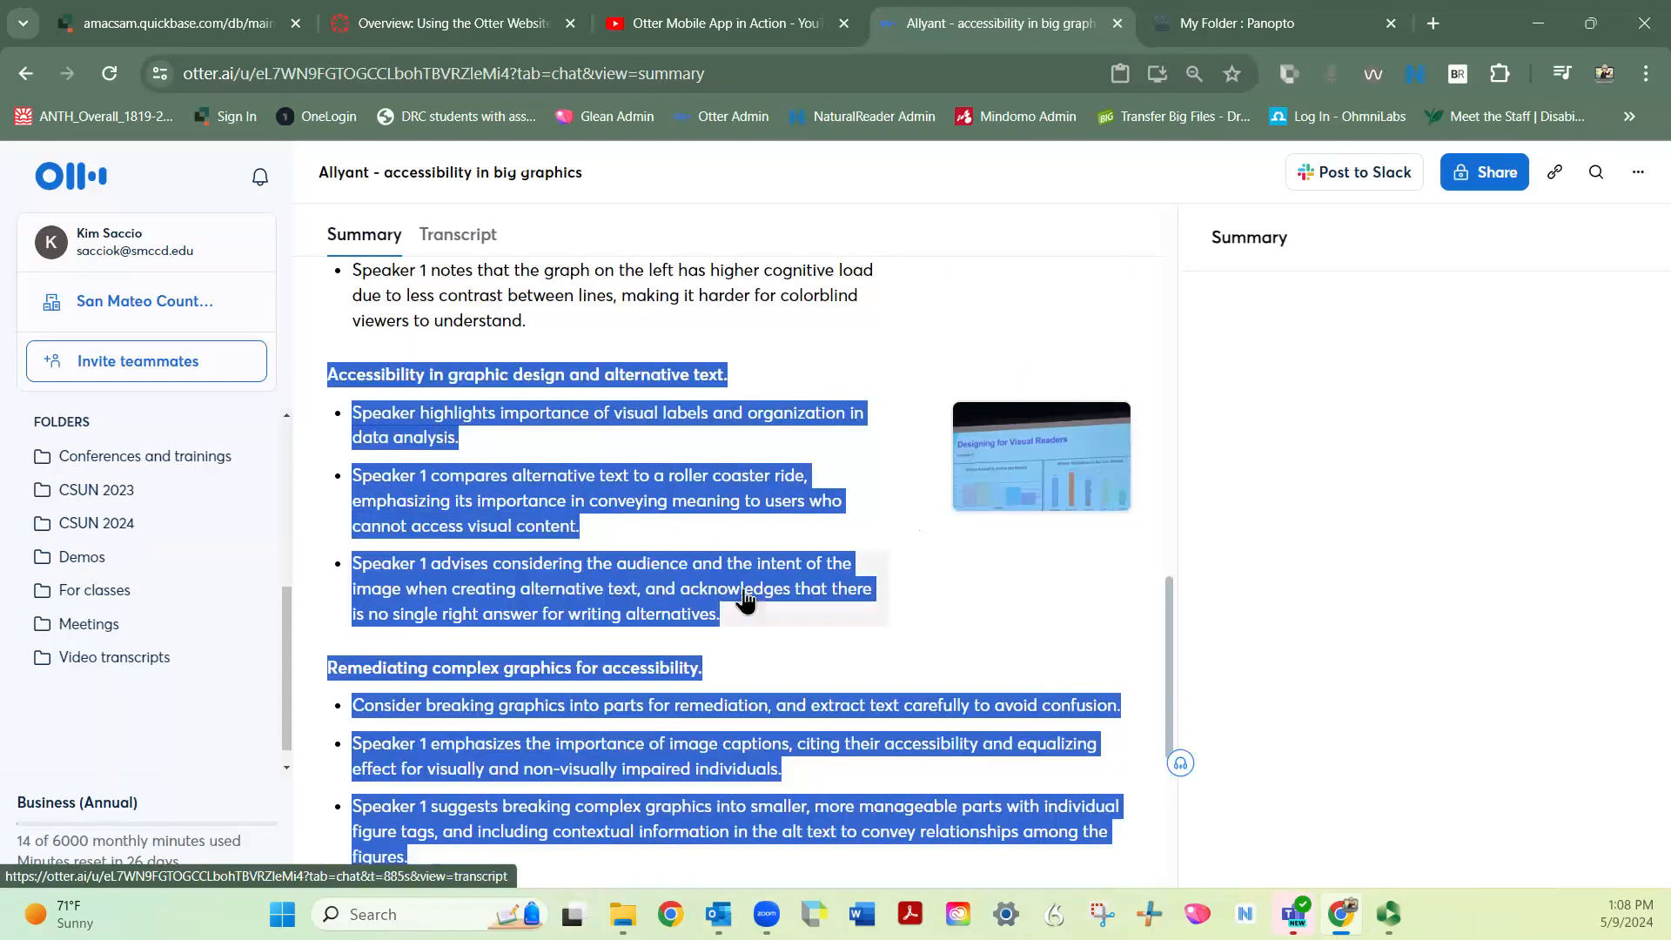
pyautogui.click(896, 332)
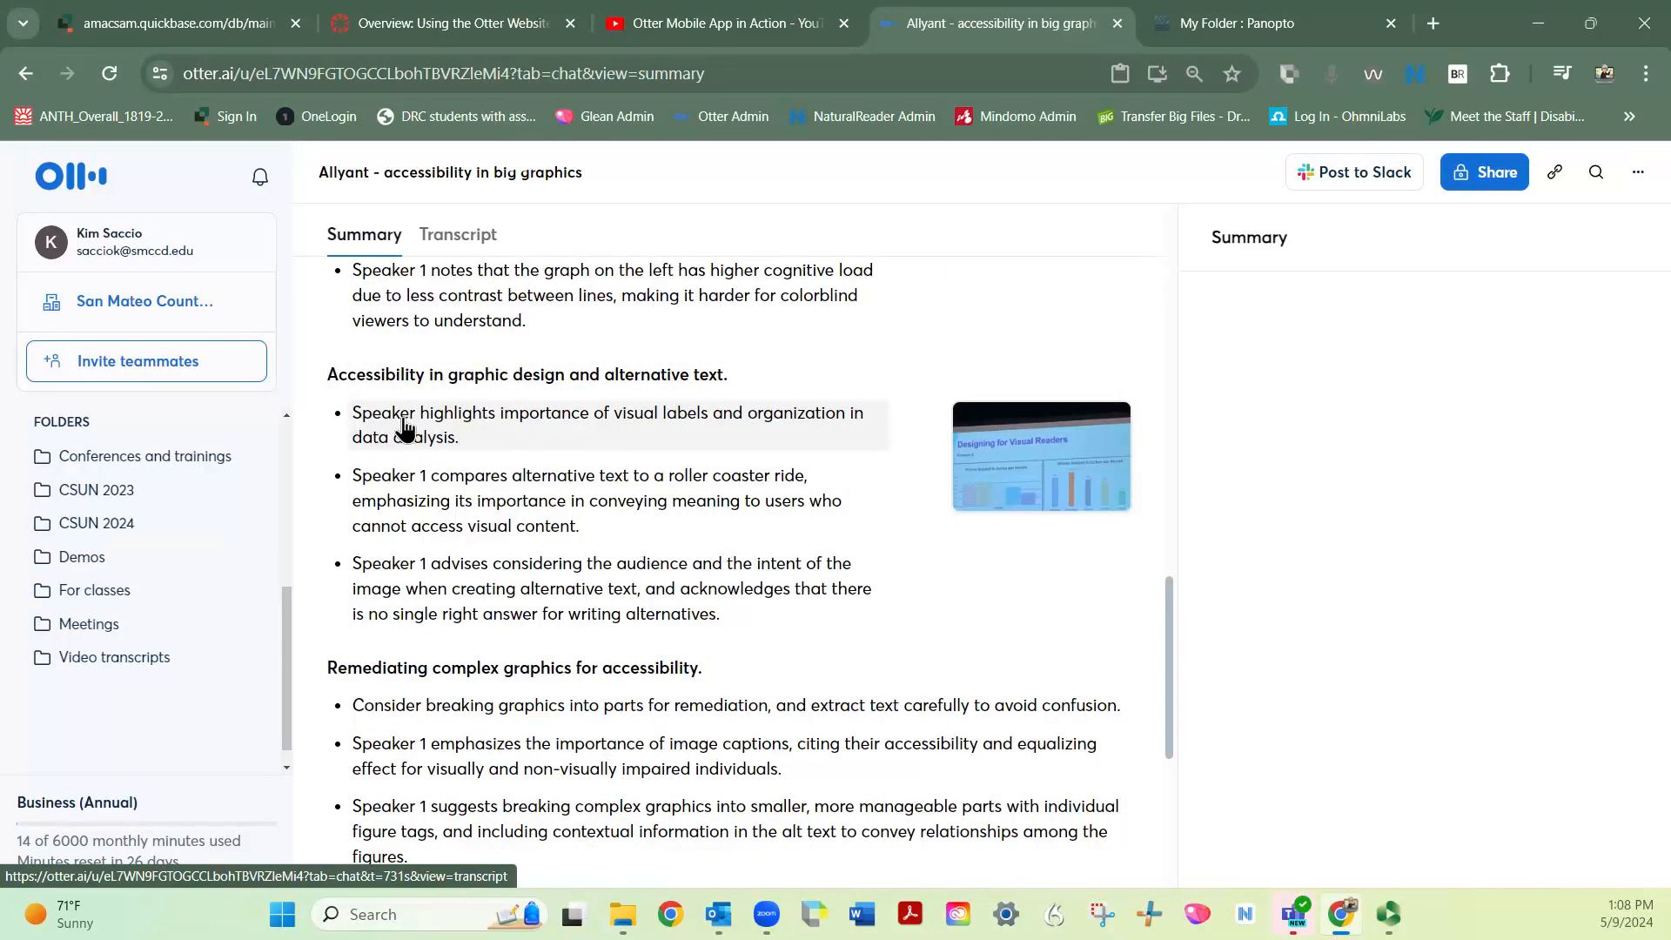
pyautogui.click(403, 428)
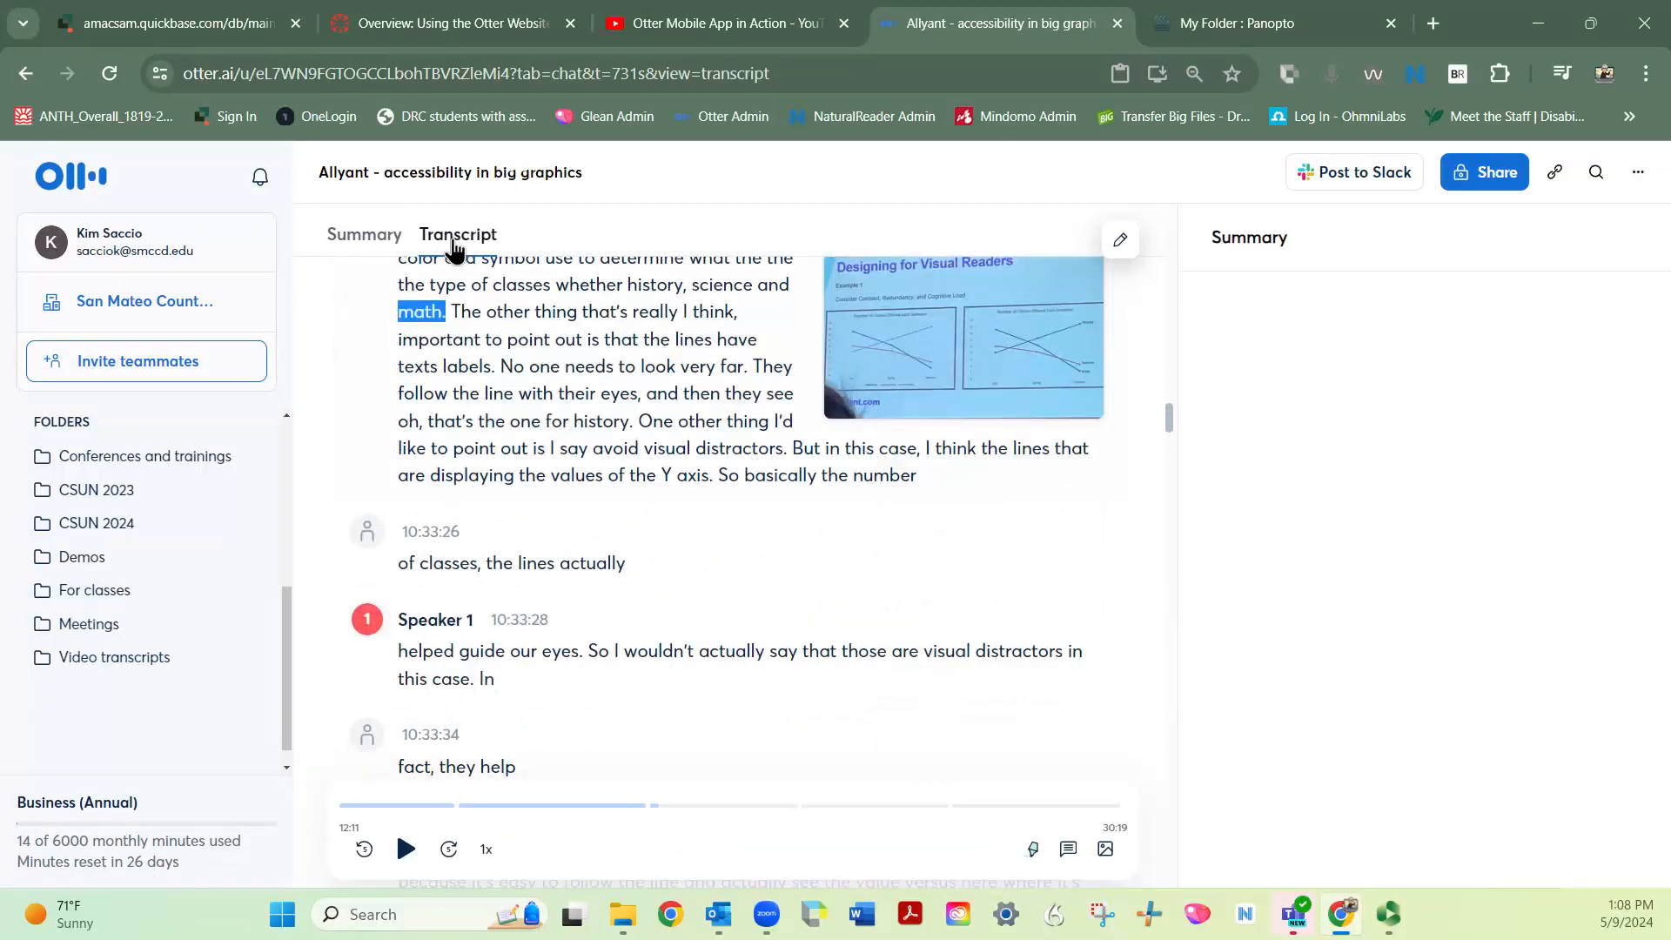
# Step: Play the passage on color and symbol use briefly, pause it, and look over the earlier part of the transcript
pyautogui.click(415, 296)
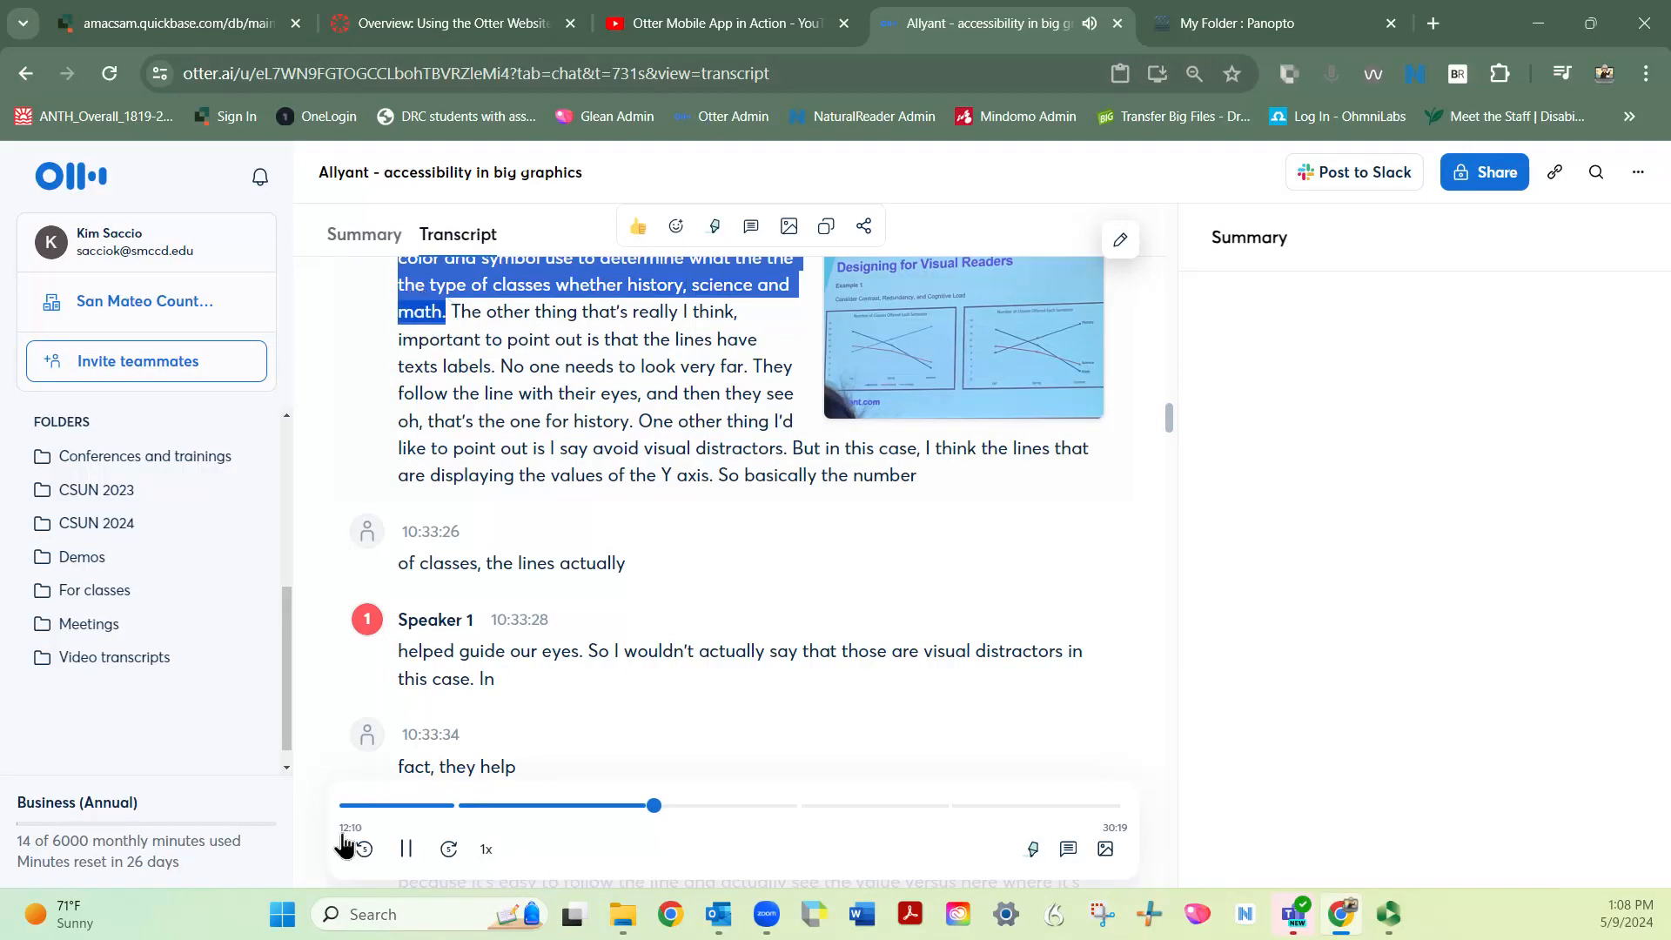
pyautogui.click(405, 849)
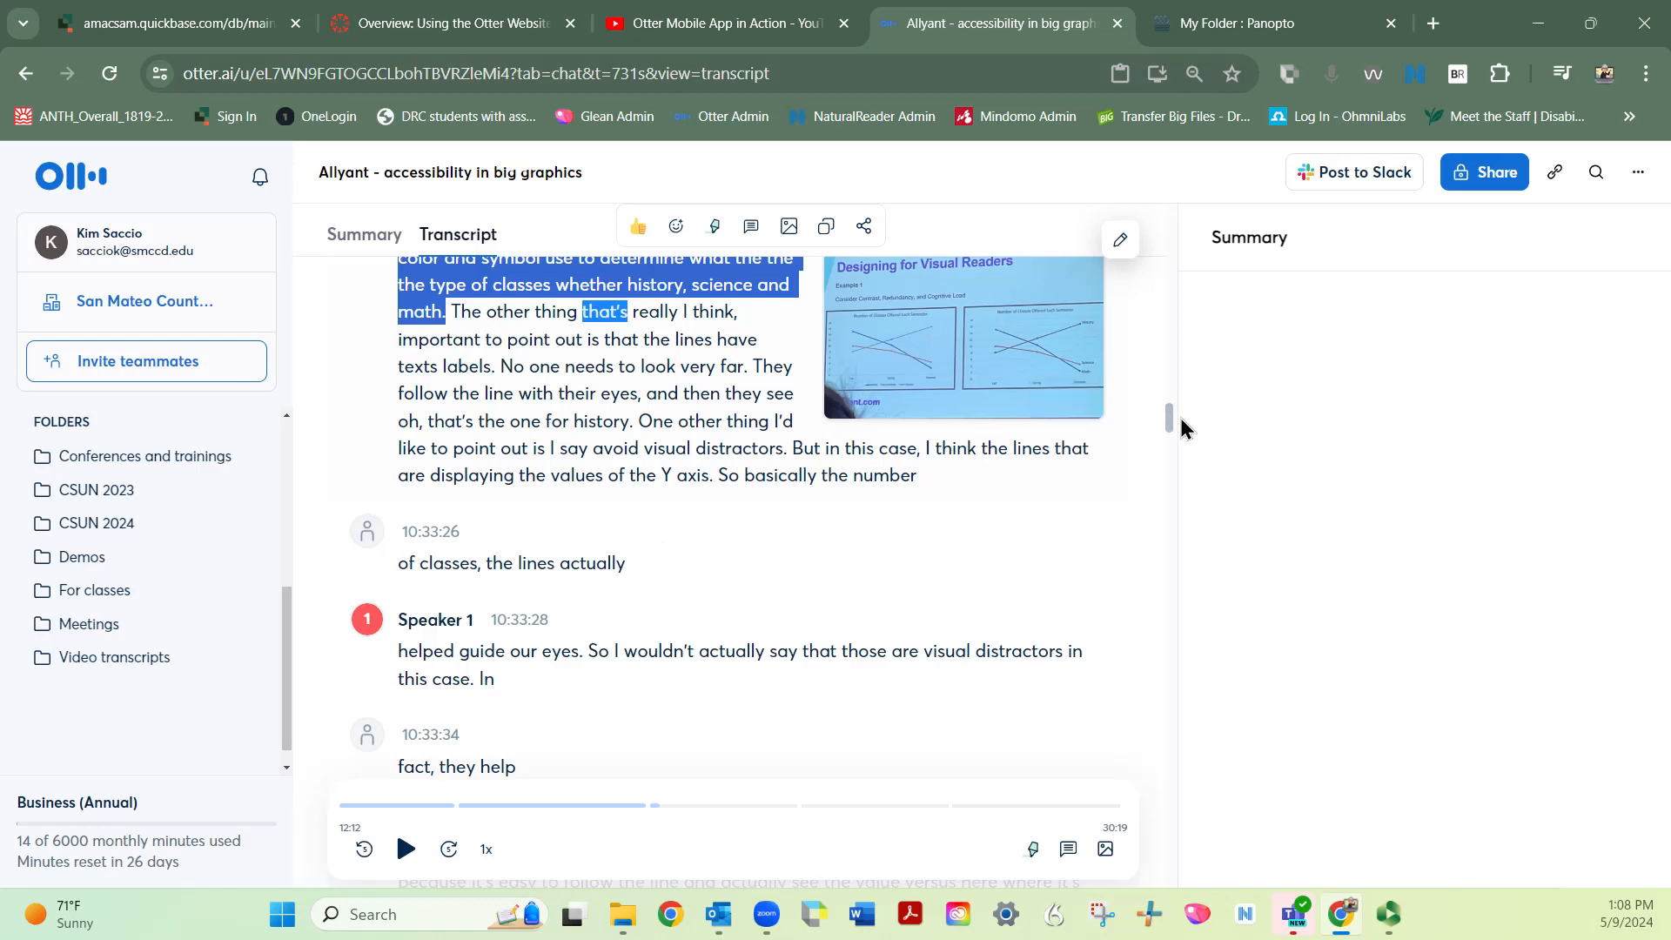
pyautogui.scroll(10, 1167, 416)
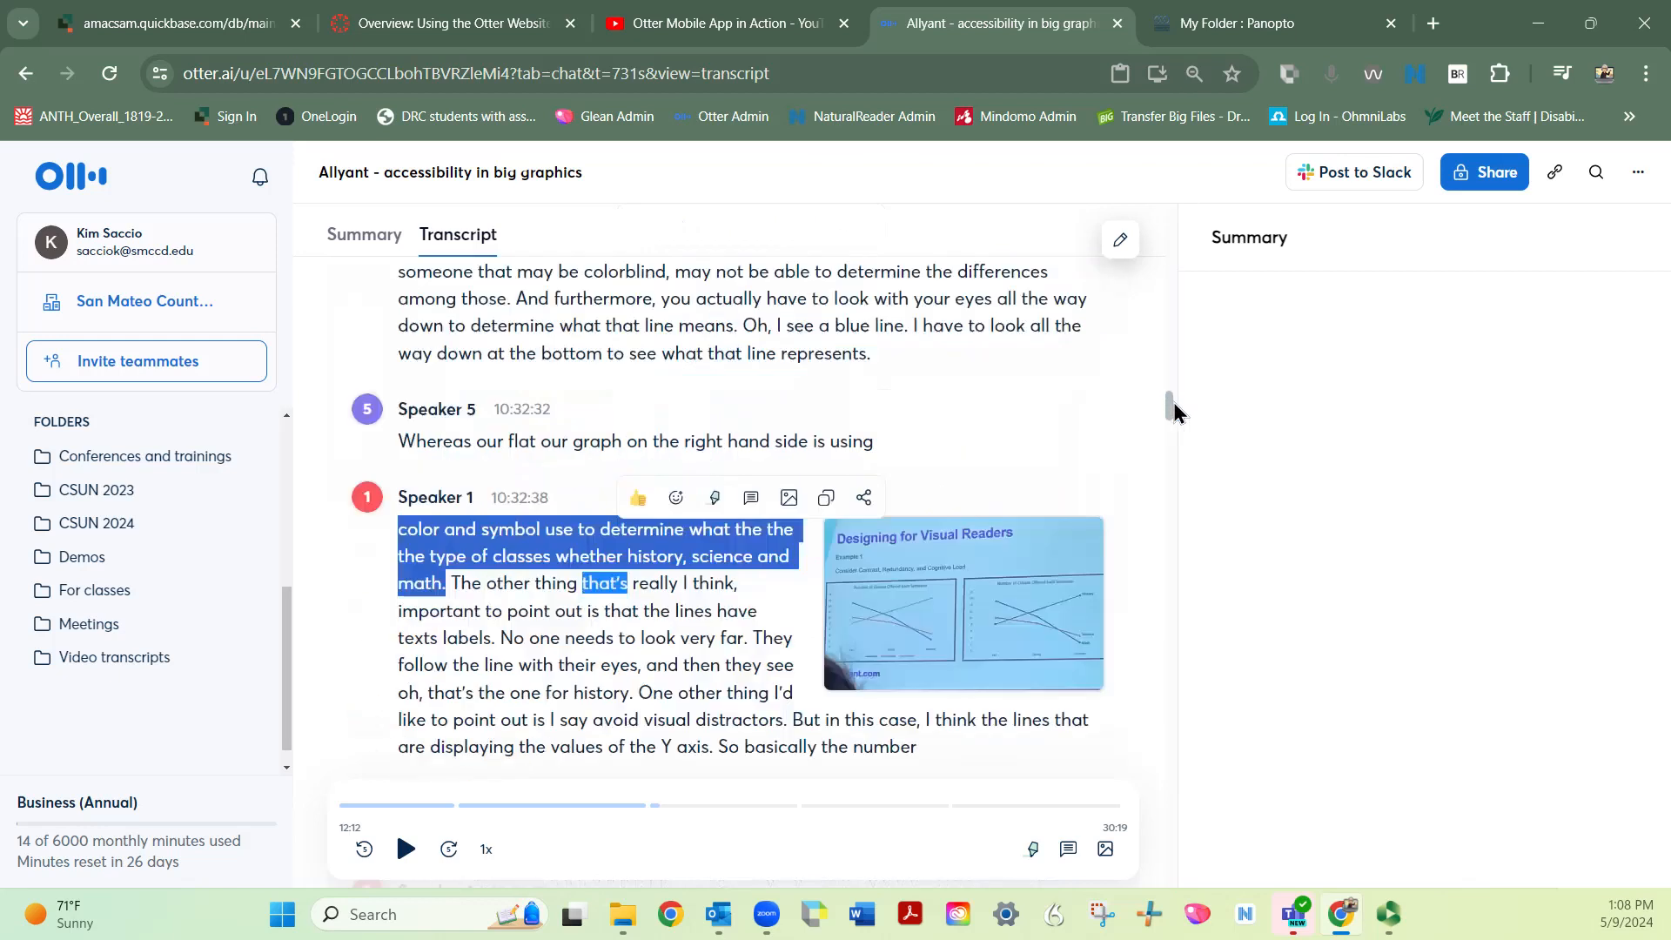
pyautogui.moveTo(1168, 379)
pyautogui.mouseDown()
pyautogui.moveTo(1167, 338)
pyautogui.moveTo(1168, 358)
pyautogui.mouseUp()
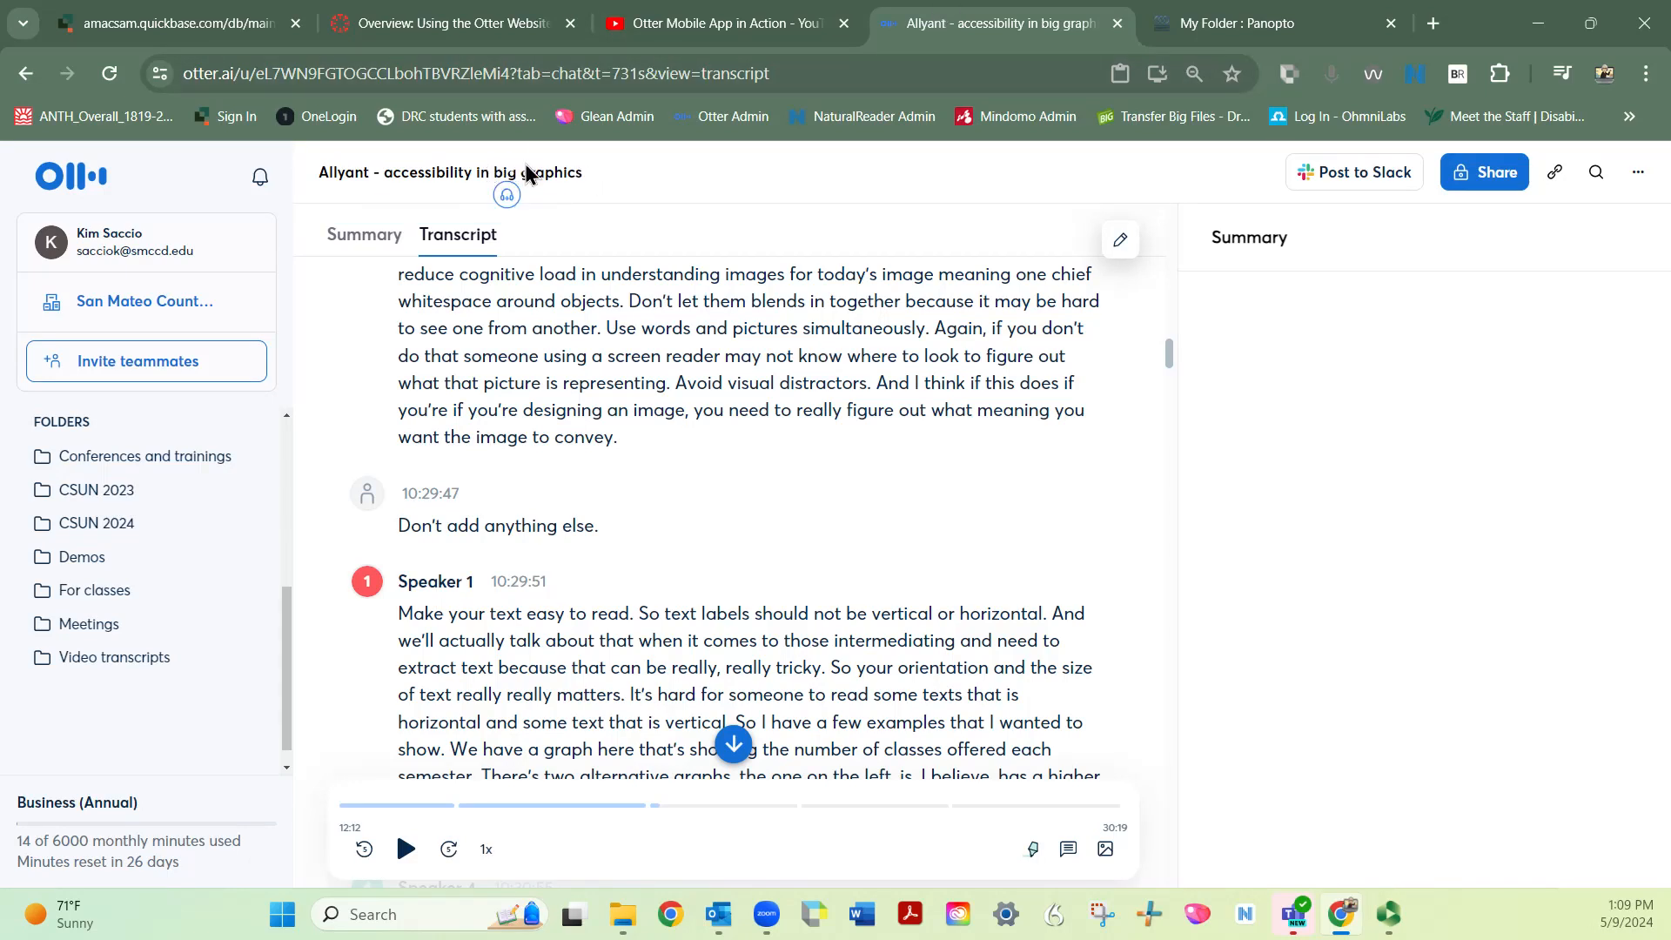
# Step: Export the transcript in docx format and save "Allyant - accessibility in big graphics_otter_ai" in the Videos folder
pyautogui.click(1639, 177)
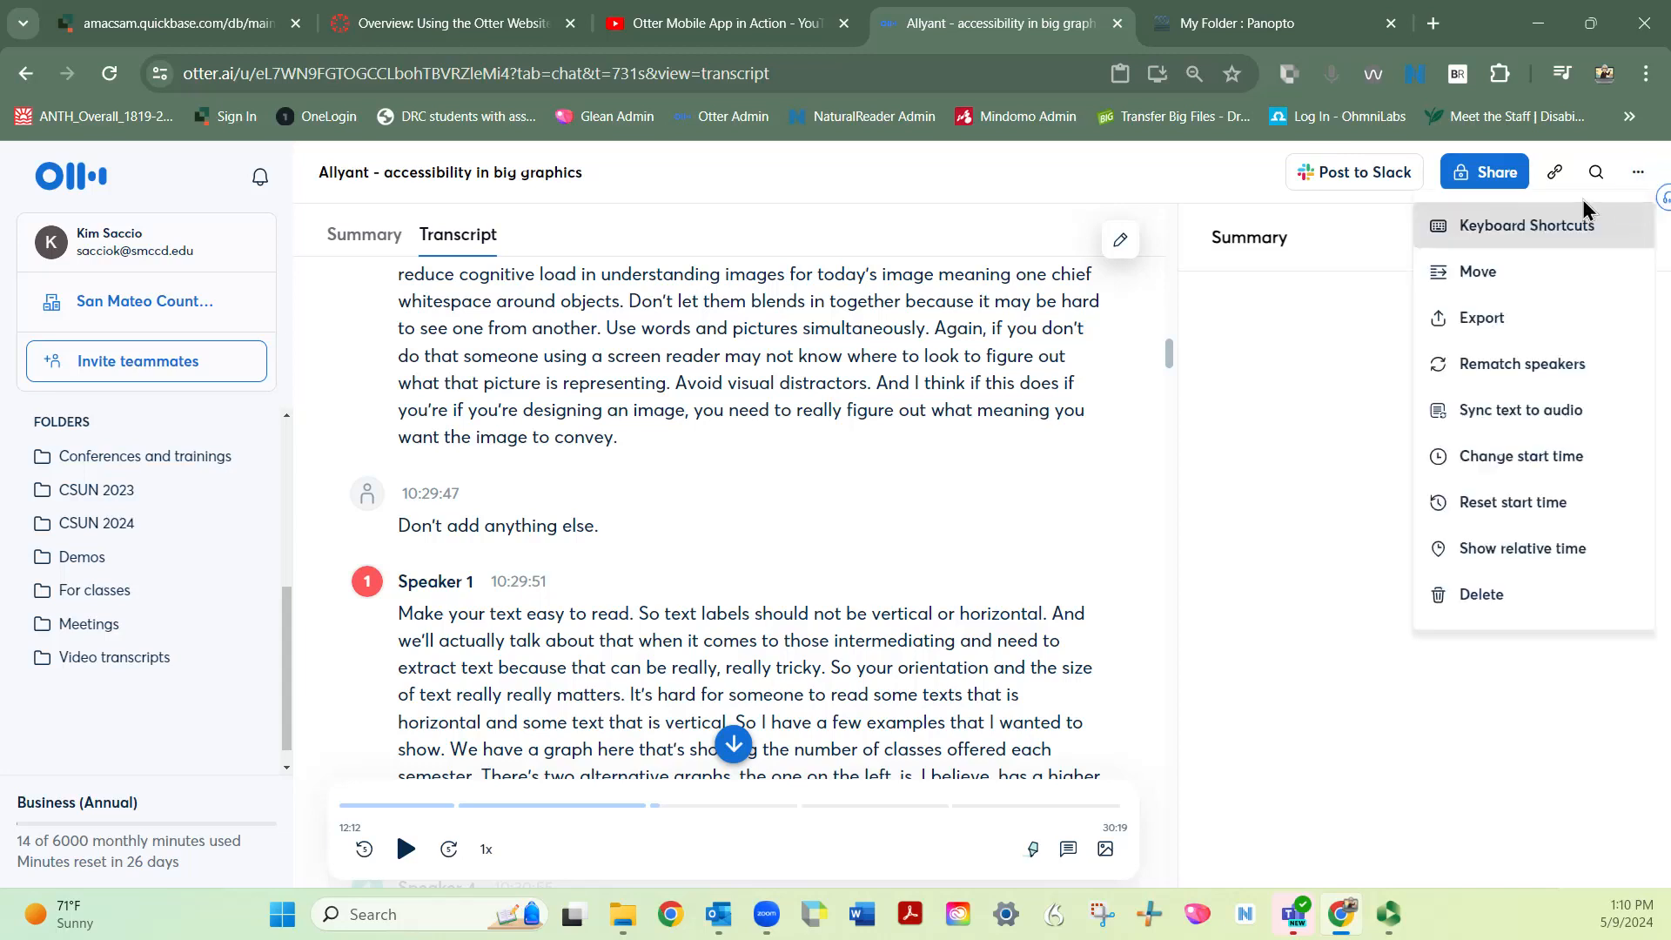
pyautogui.click(1469, 324)
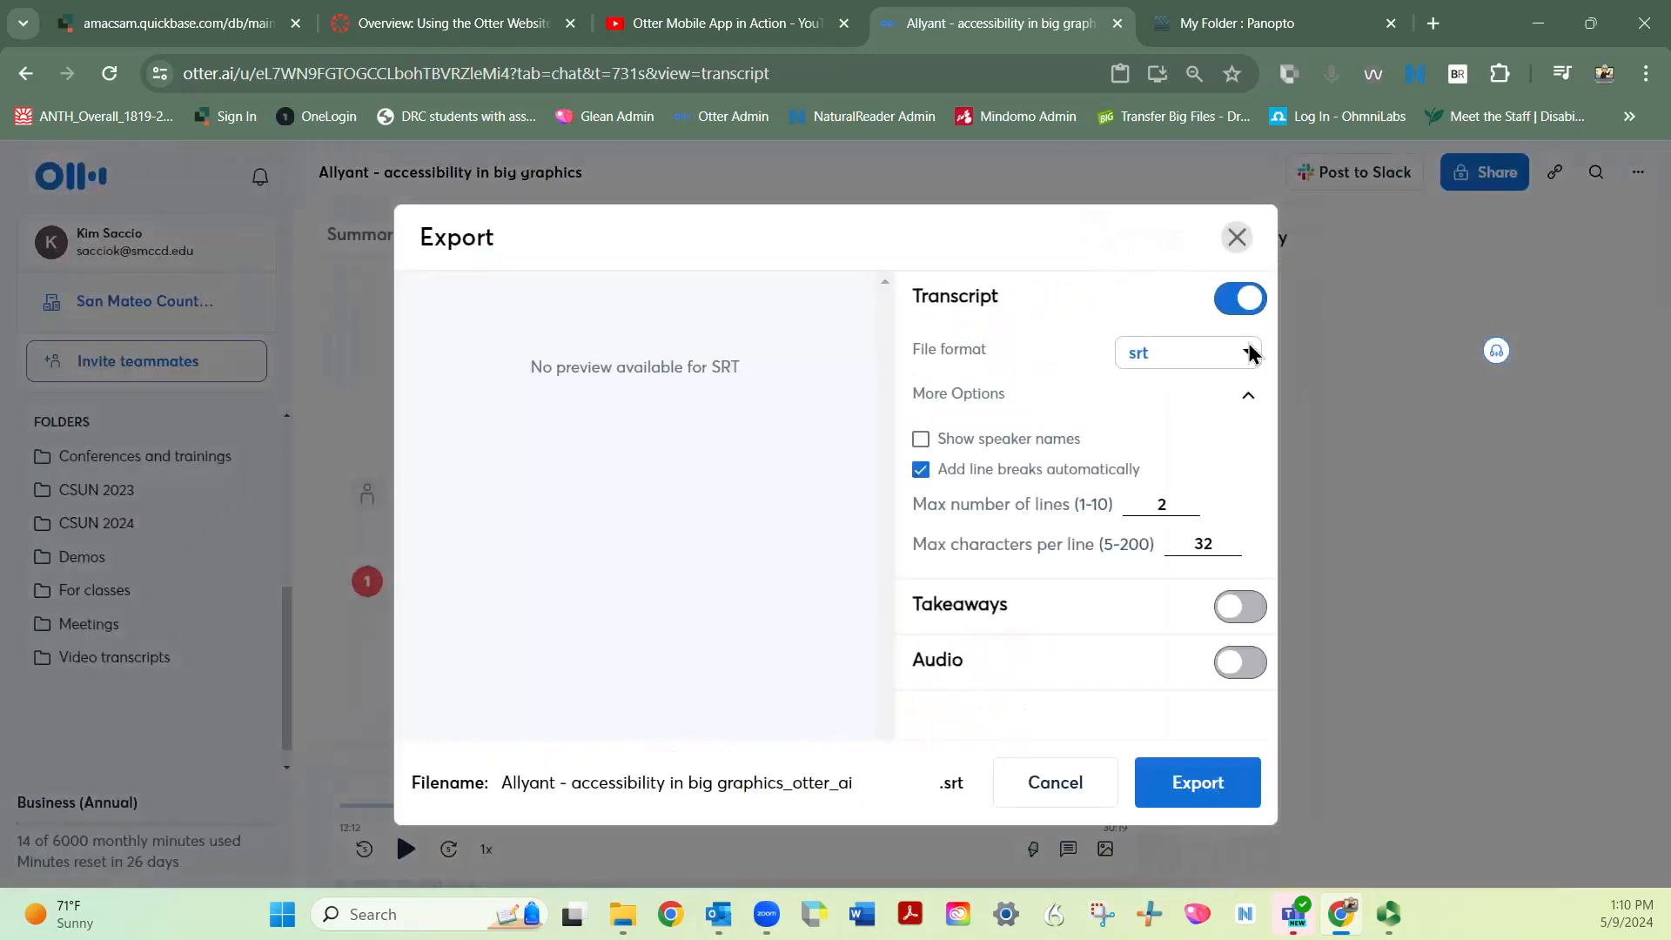
pyautogui.click(1248, 353)
pyautogui.click(1158, 423)
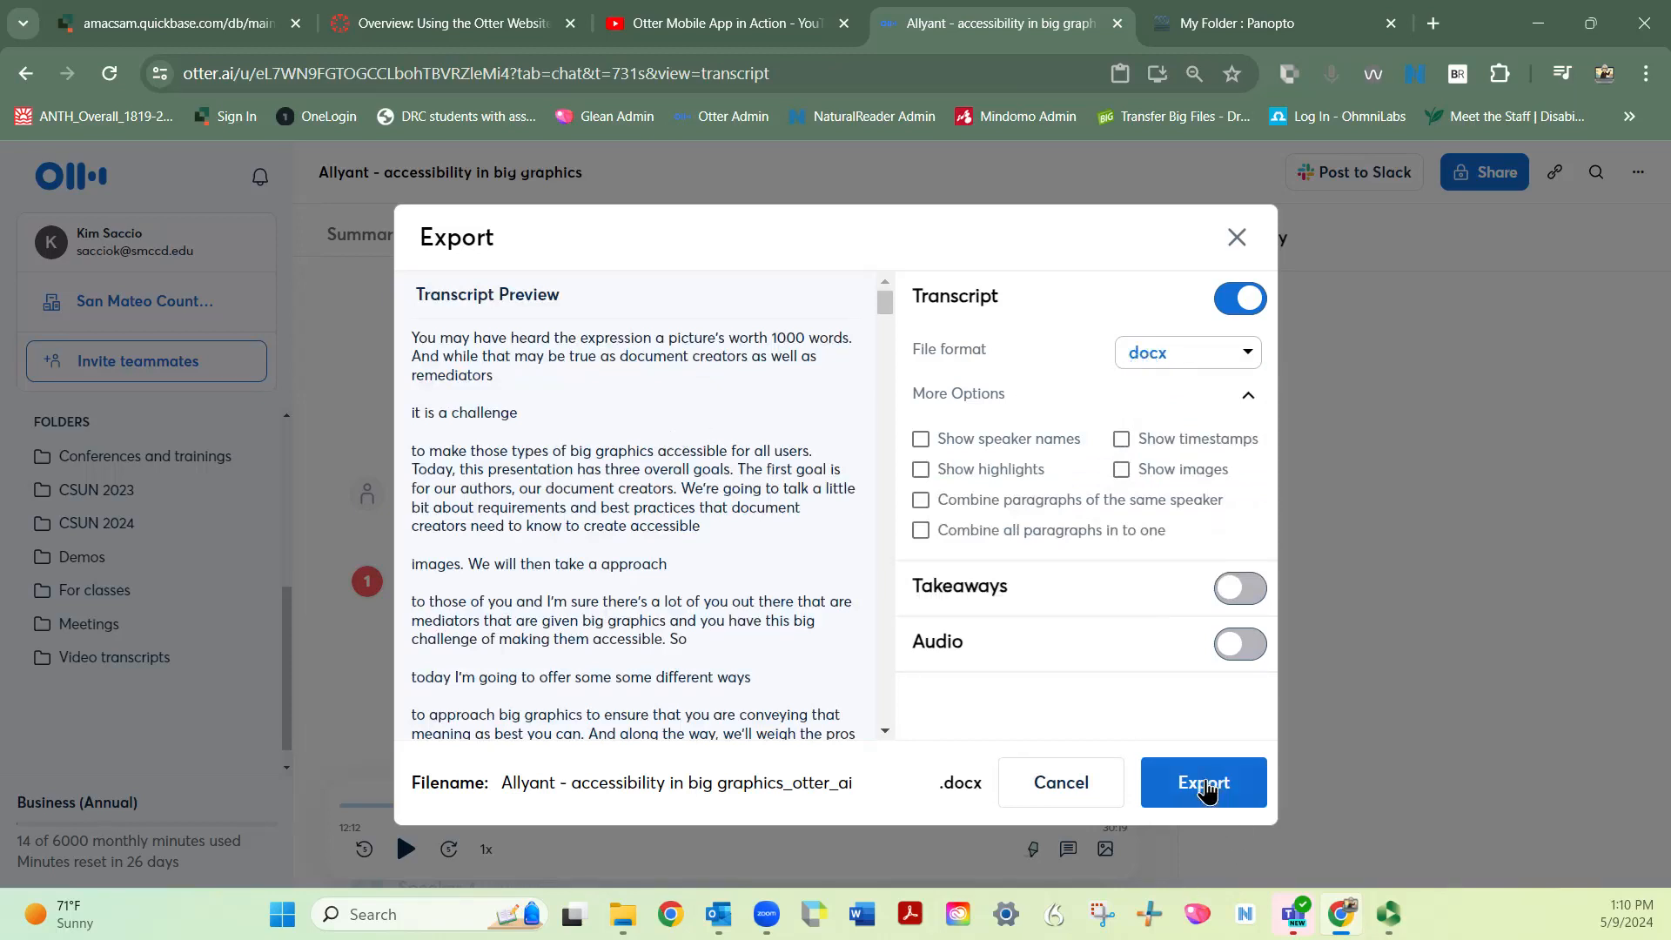
pyautogui.click(1204, 783)
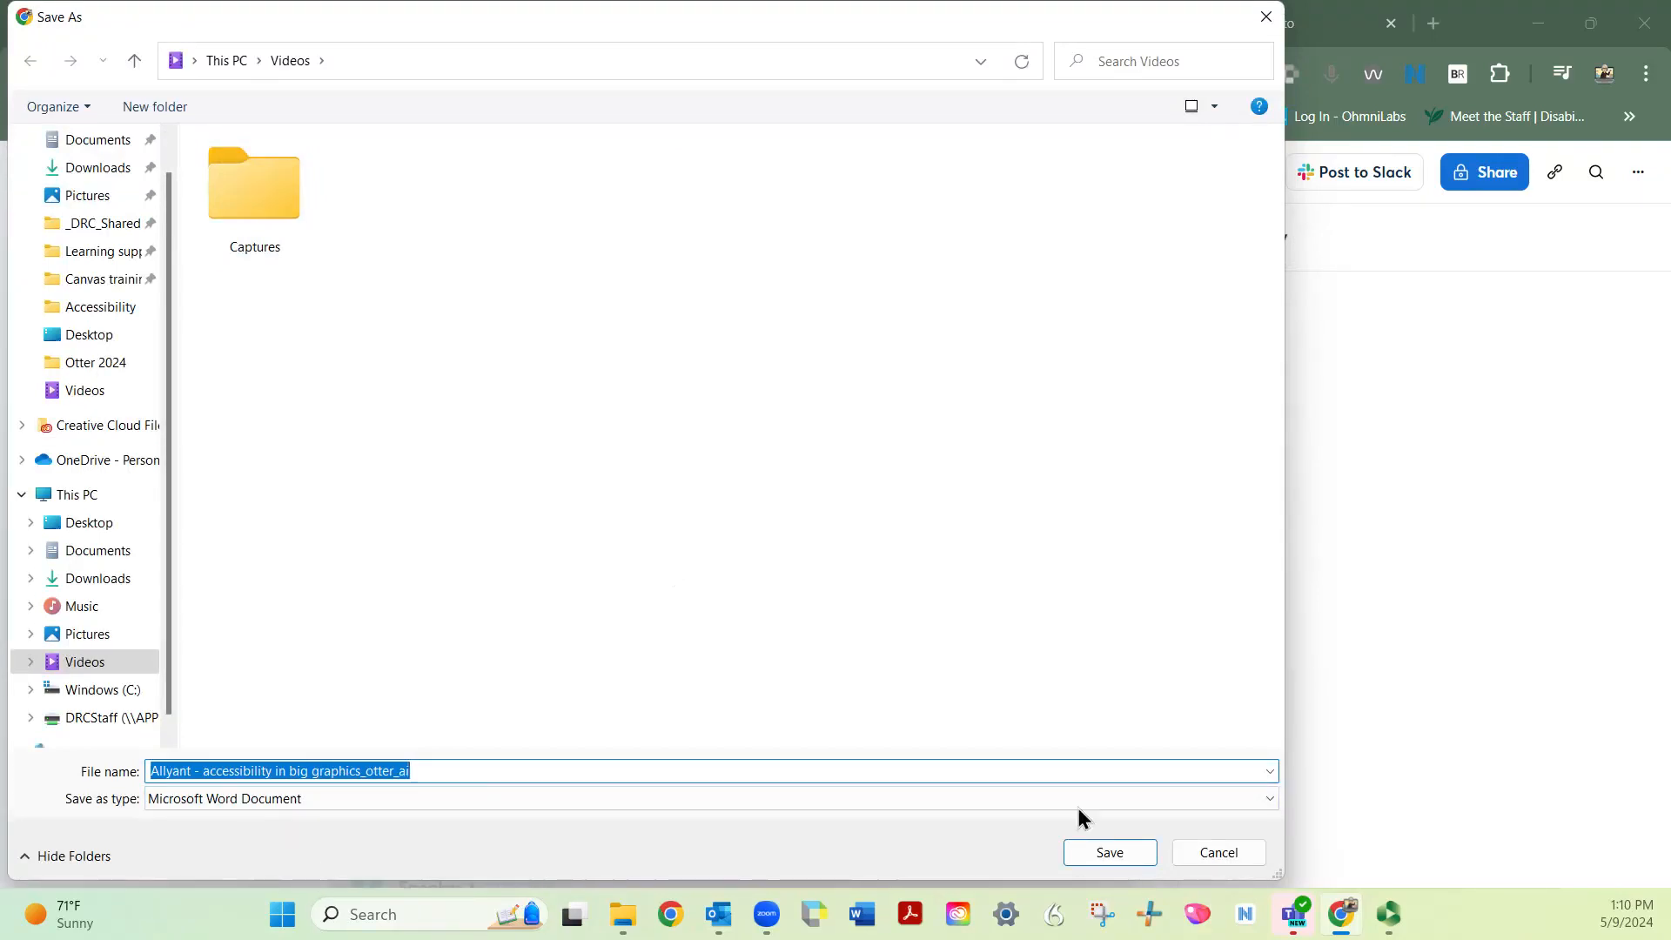
pyautogui.click(1118, 857)
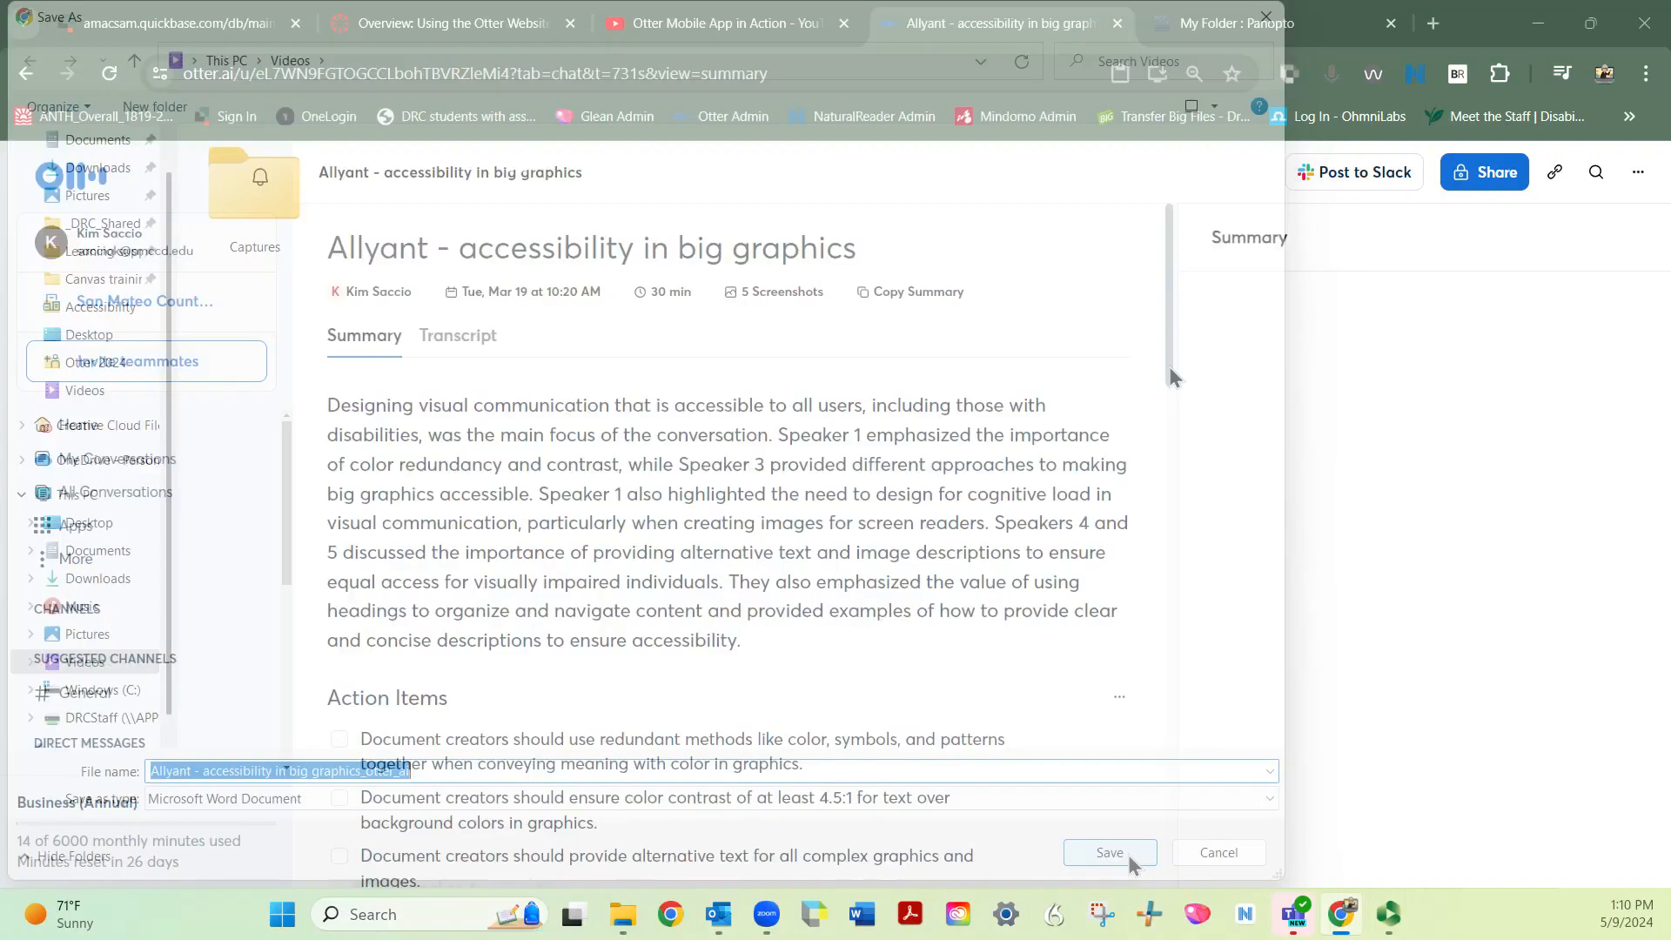